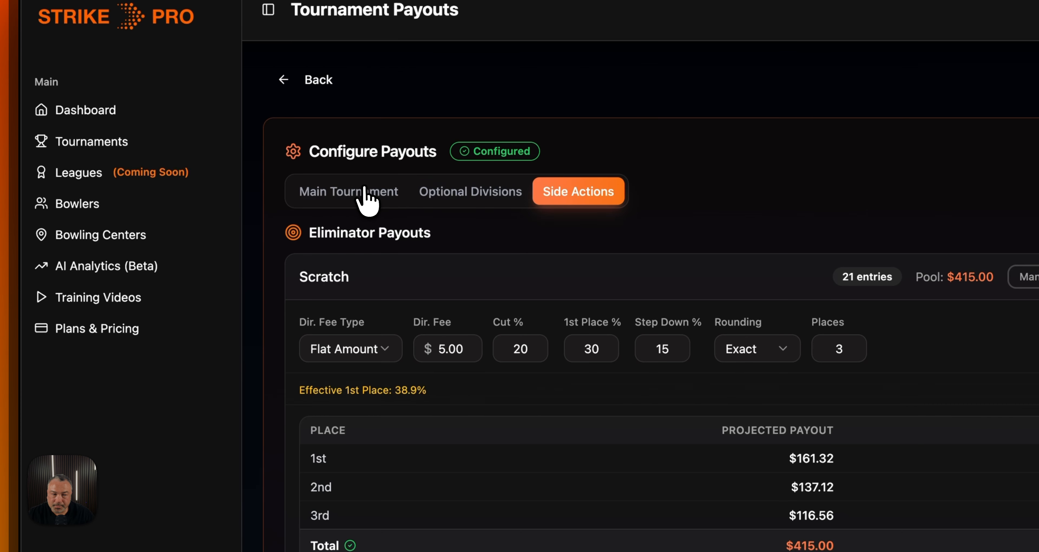
Open the Main Tournament payouts and examine the editable handicap amounts for 1st through 9th place.
{"action": "left_click", "coordinate": [360, 192]}
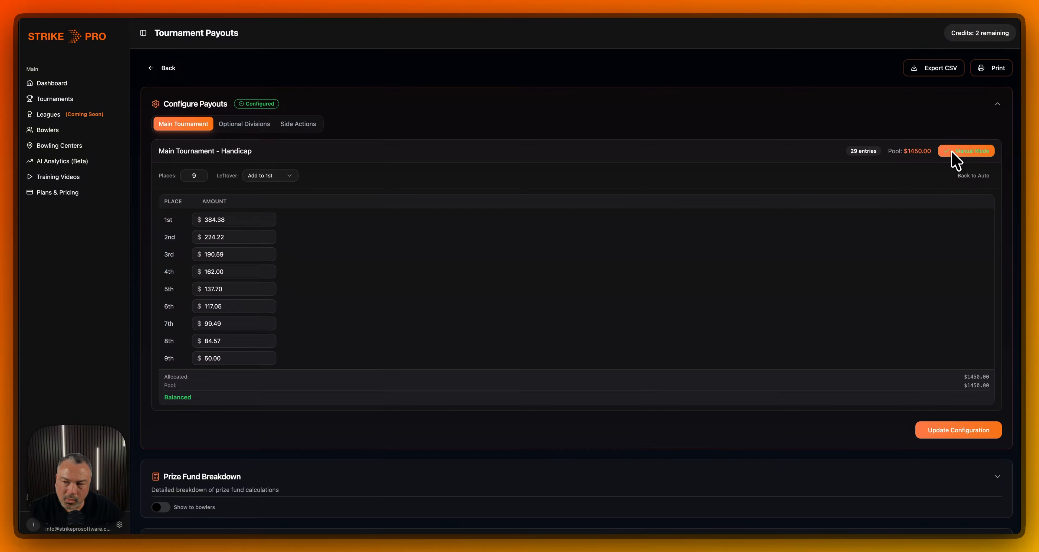
{"action": "left_click", "coordinate": [255, 221]}
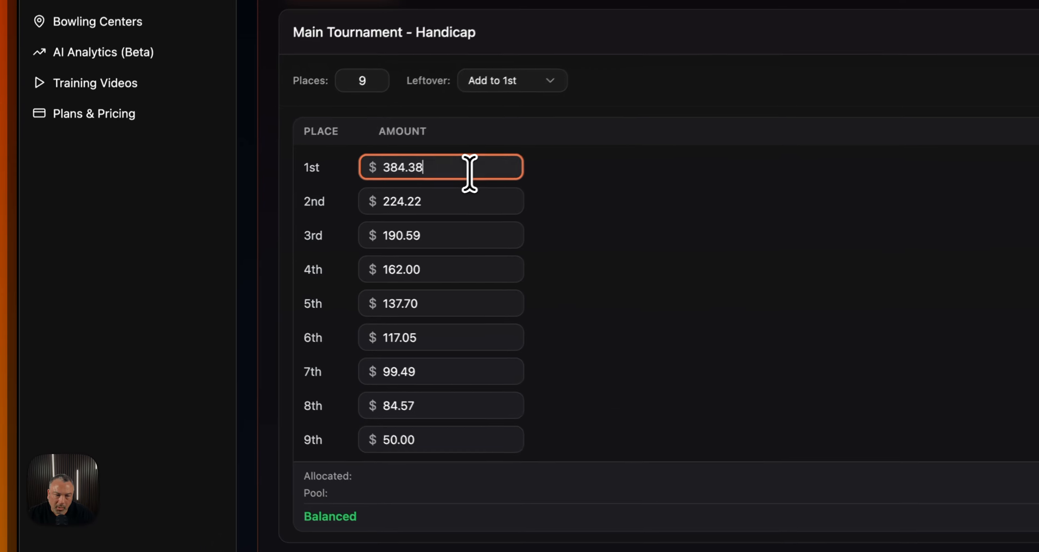
{"action": "left_click", "coordinate": [460, 200]}
{"action": "left_click", "coordinate": [461, 234]}
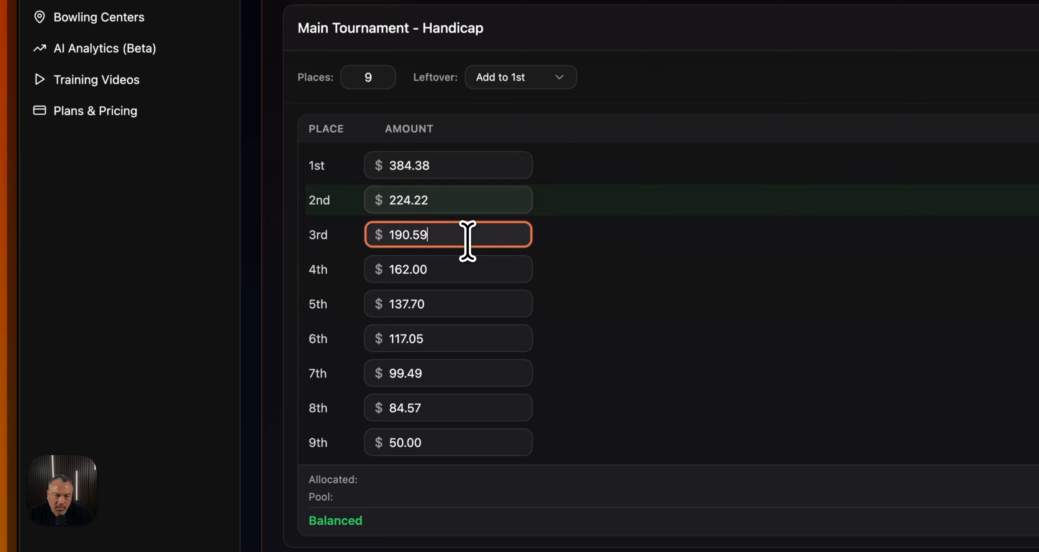
{"action": "left_click", "coordinate": [458, 274]}
{"action": "left_click", "coordinate": [455, 304]}
{"action": "left_click", "coordinate": [444, 341]}
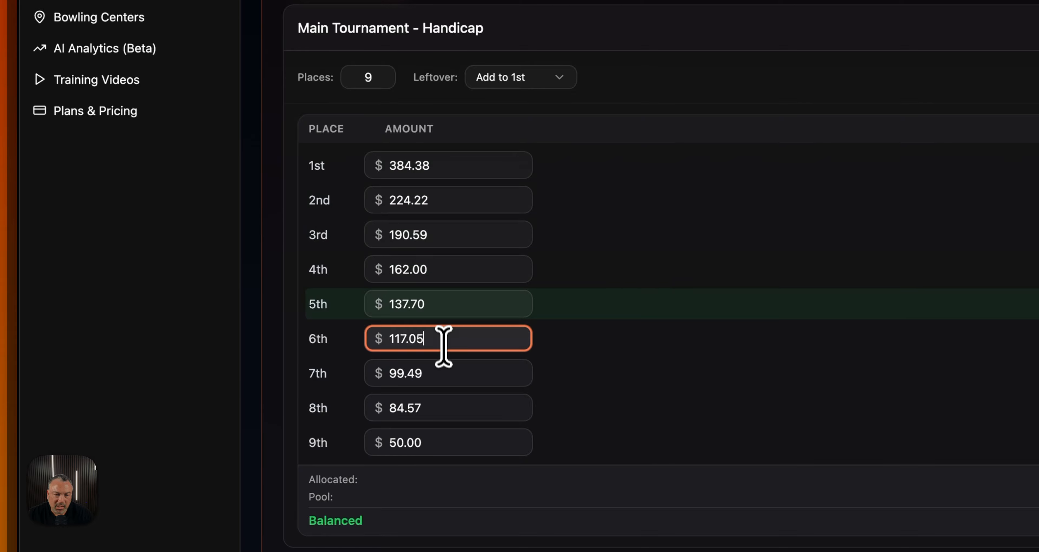
{"action": "left_click", "coordinate": [446, 373]}
{"action": "left_click", "coordinate": [434, 416]}
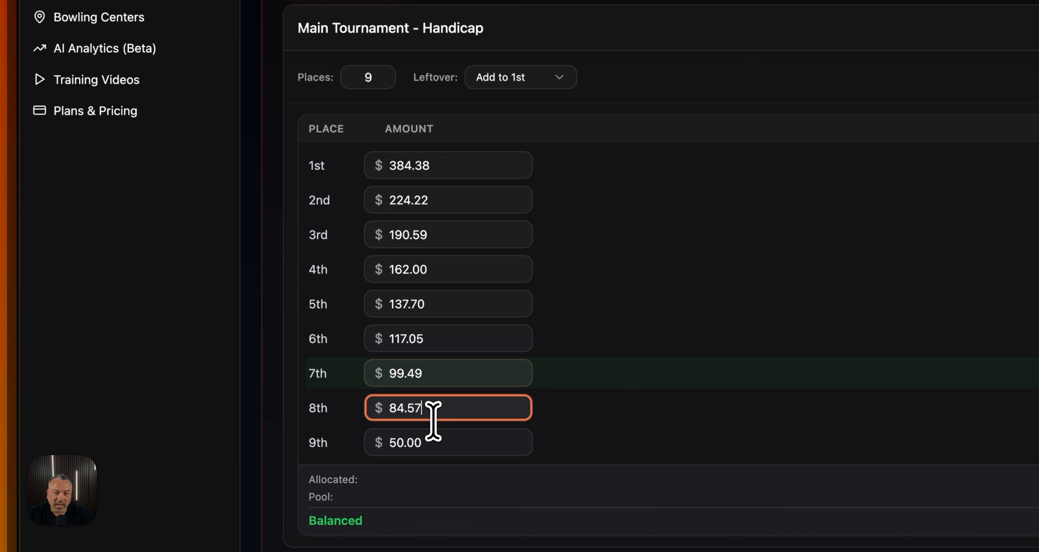
{"action": "left_click", "coordinate": [444, 444]}
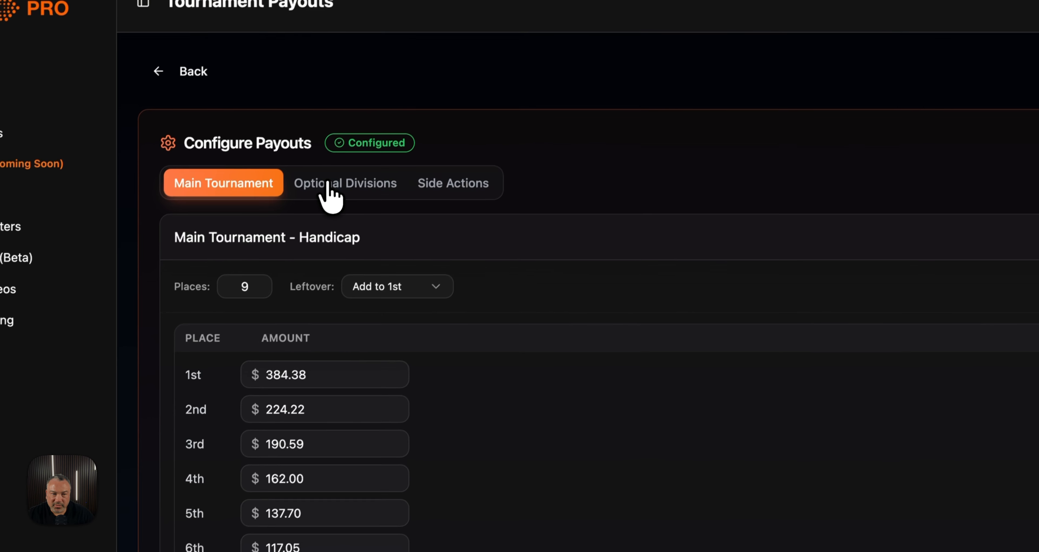
Switch the Scratch Singles optional division to manual override and set its 4th place payout to $50.
{"action": "left_click", "coordinate": [328, 185]}
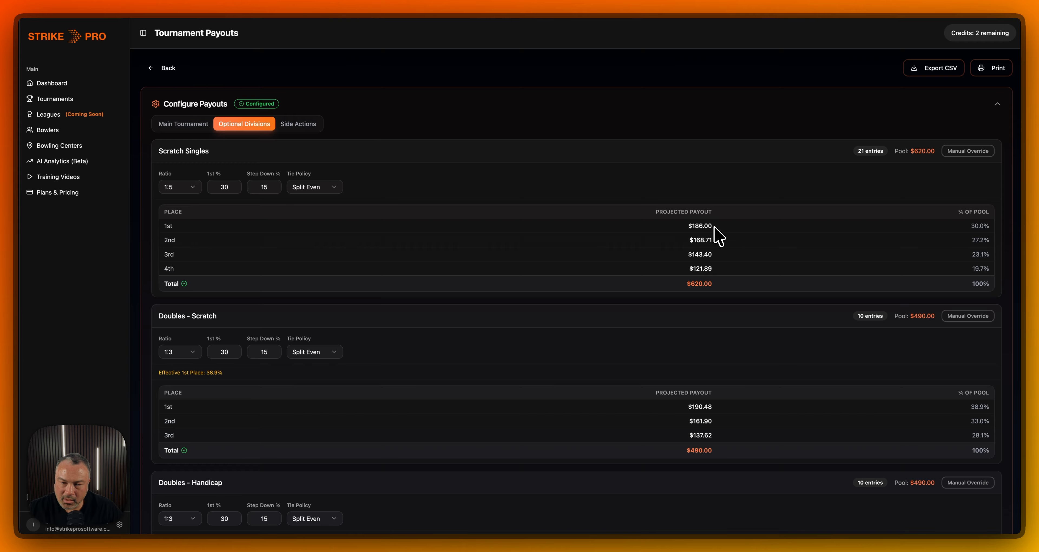
{"action": "double_click", "coordinate": [233, 187]}
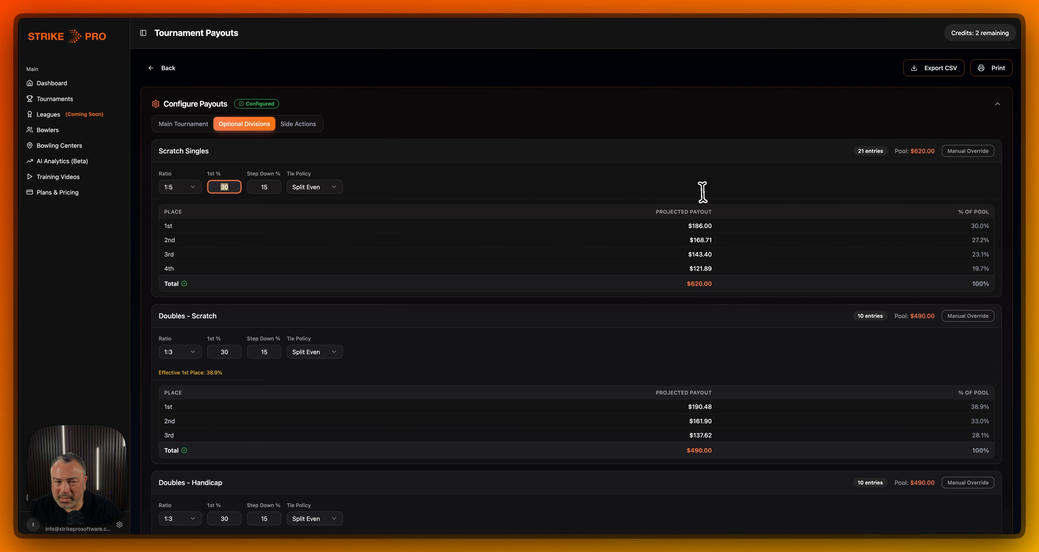
{"action": "left_click", "coordinate": [962, 155]}
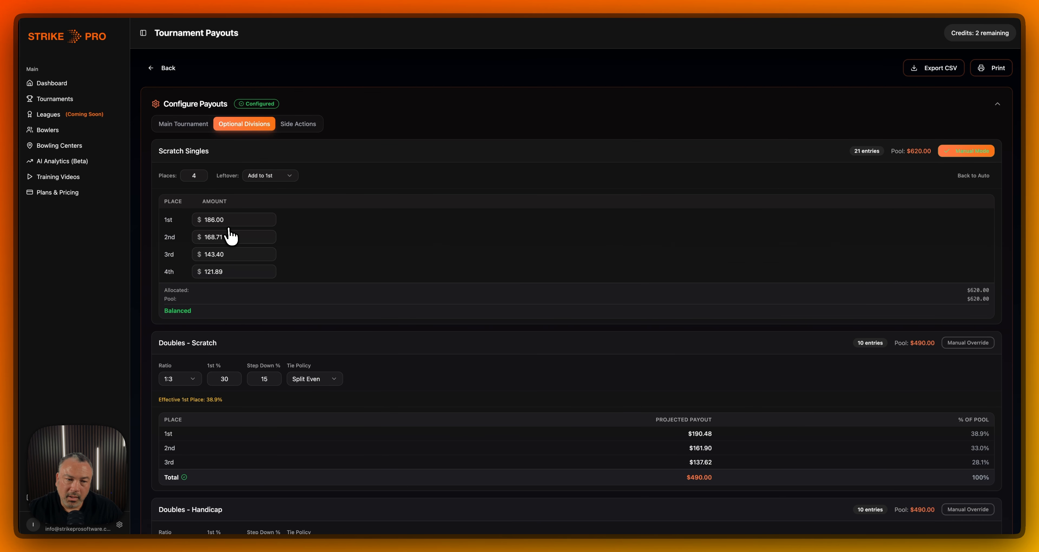
{"action": "left_click", "coordinate": [241, 271]}
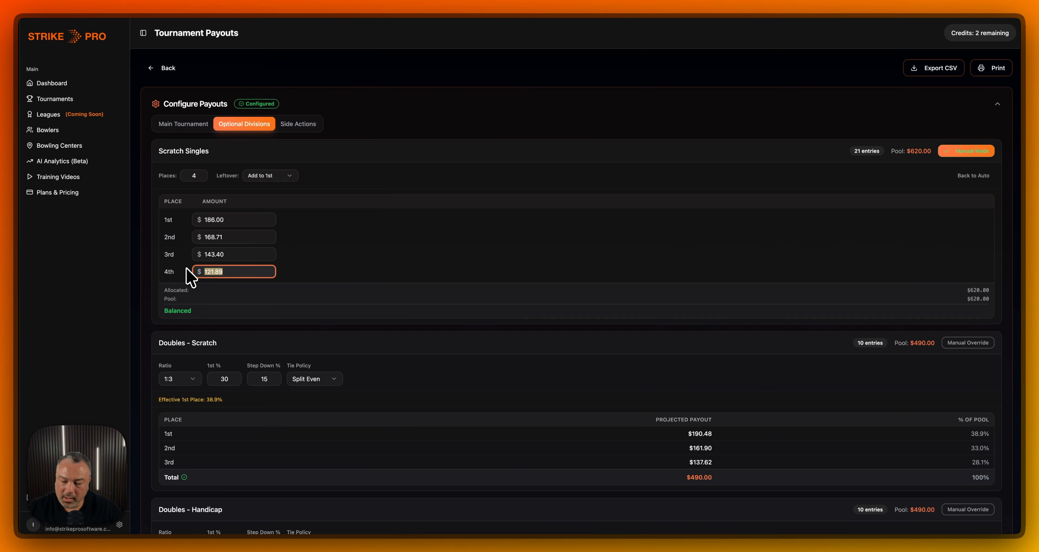
{"action": "type", "text": "50"}
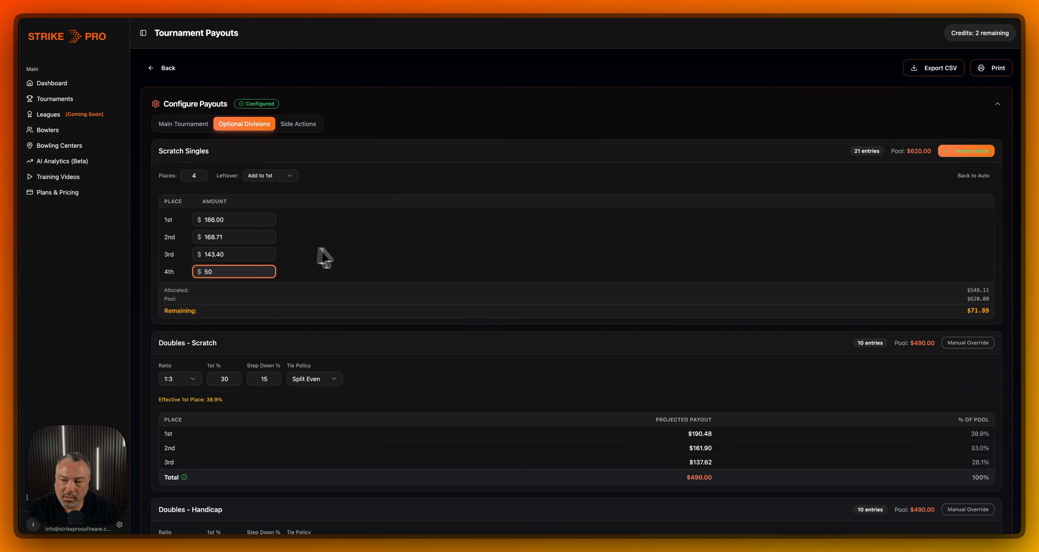
{"action": "left_click", "coordinate": [335, 243]}
Set the 1st place payout of Scratch Singles to $257.89.
{"action": "left_click", "coordinate": [230, 219]}
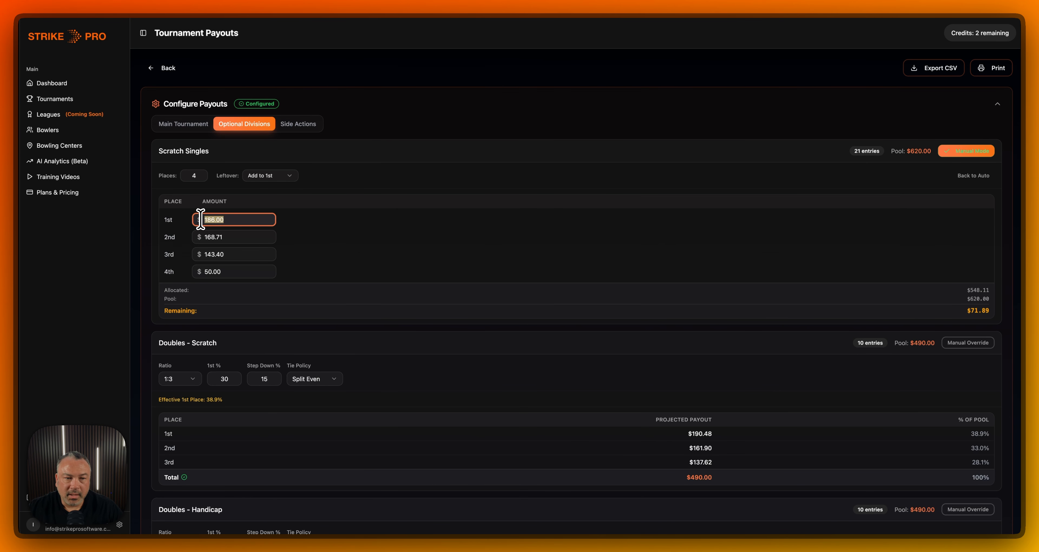
{"action": "type", "text": "257"}
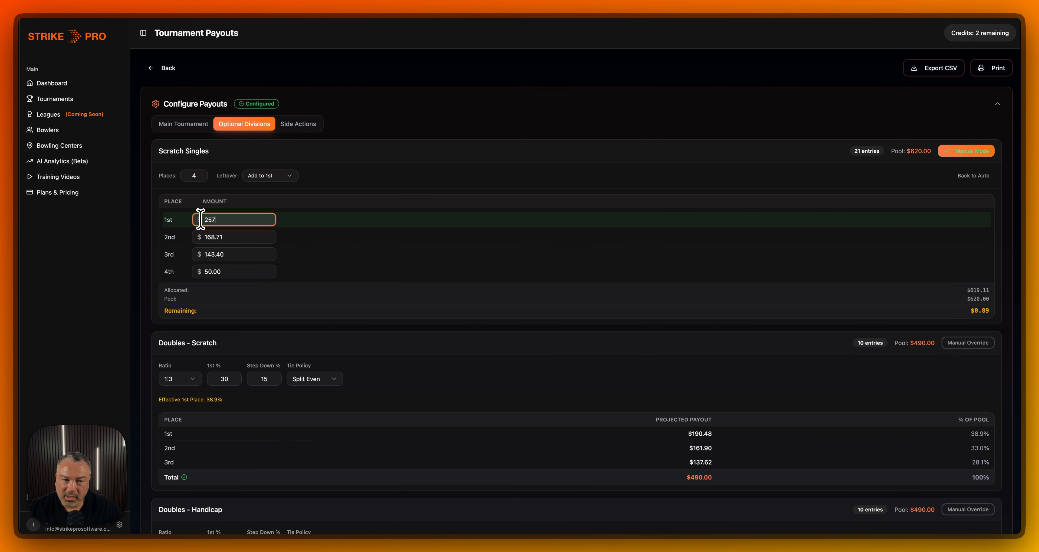
{"action": "type", "text": ".89"}
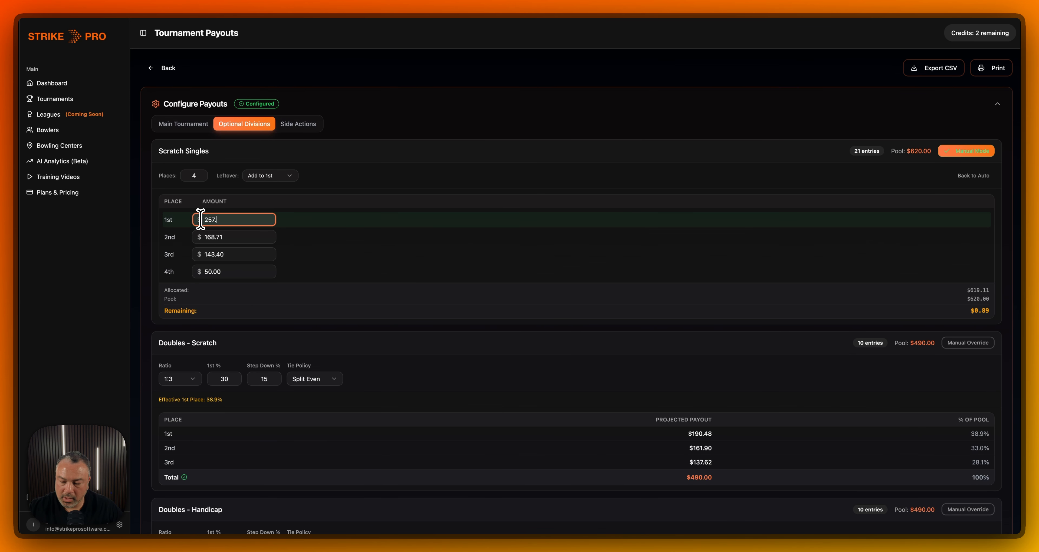
{"action": "left_click", "coordinate": [366, 254]}
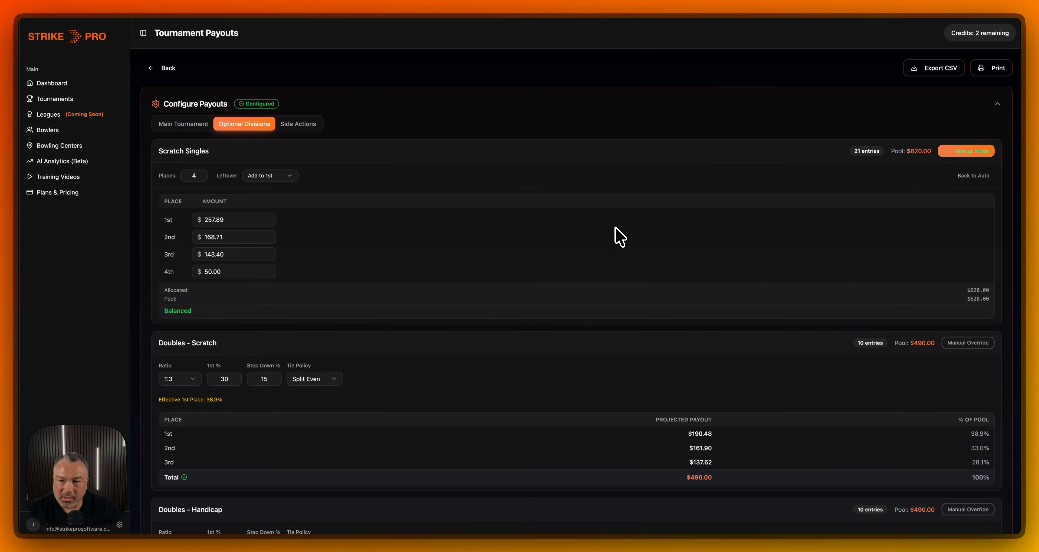
Review the projected payouts of the Doubles and Female optional divisions, both scratch and handicap.
{"action": "scroll", "coordinate": [609, 244], "scroll_direction": "down", "scroll_amount": 1}
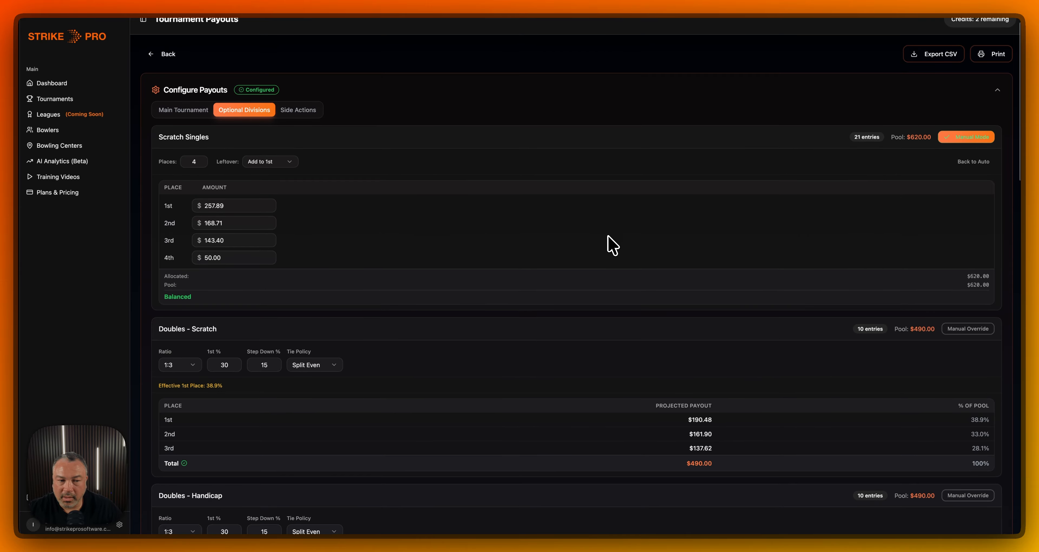
{"action": "scroll", "coordinate": [611, 244], "scroll_direction": "down", "scroll_amount": 8}
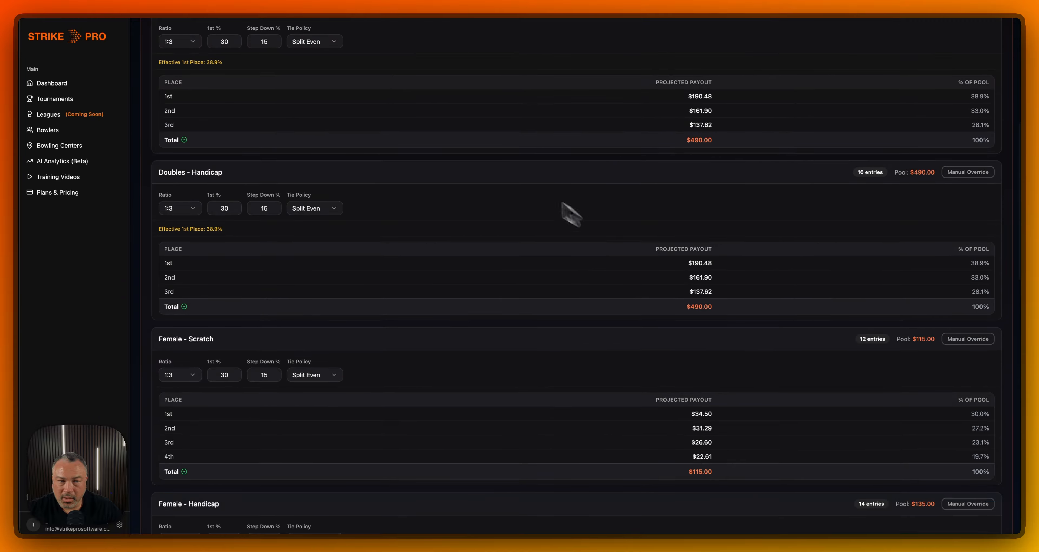
{"action": "scroll", "coordinate": [378, 134], "scroll_direction": "up", "scroll_amount": 2}
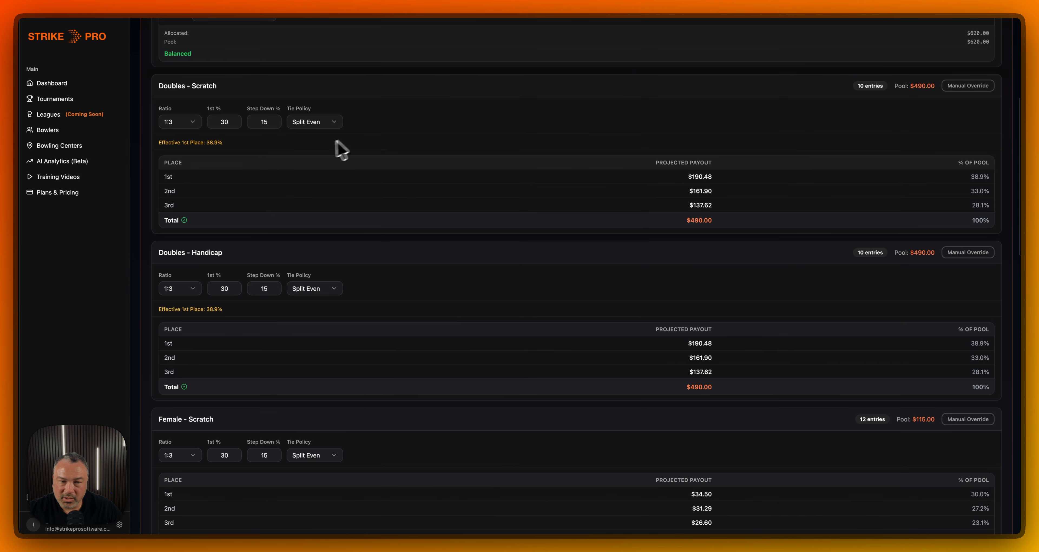
{"action": "scroll", "coordinate": [608, 325], "scroll_direction": "down", "scroll_amount": 3}
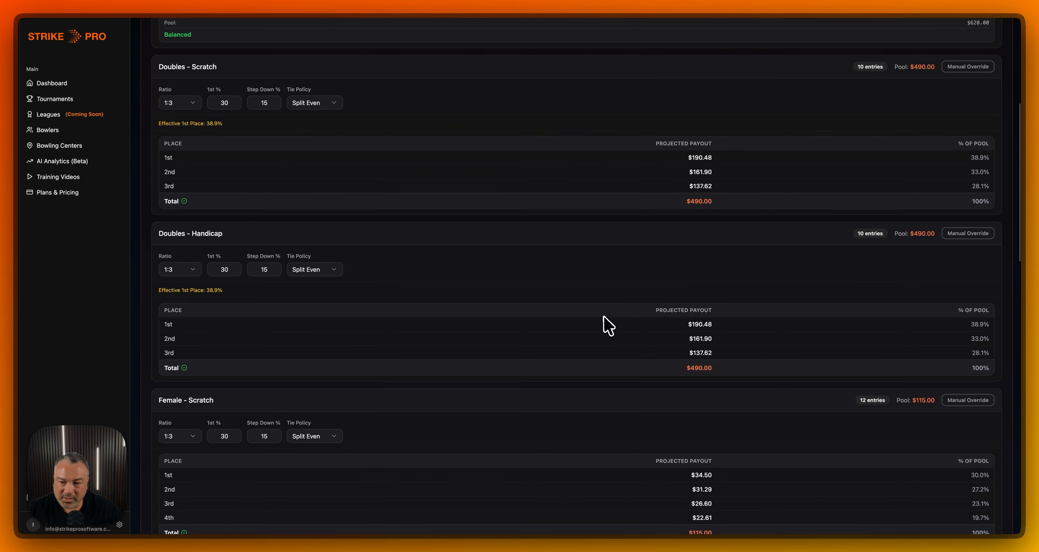
{"action": "scroll", "coordinate": [607, 324], "scroll_direction": "down", "scroll_amount": 8}
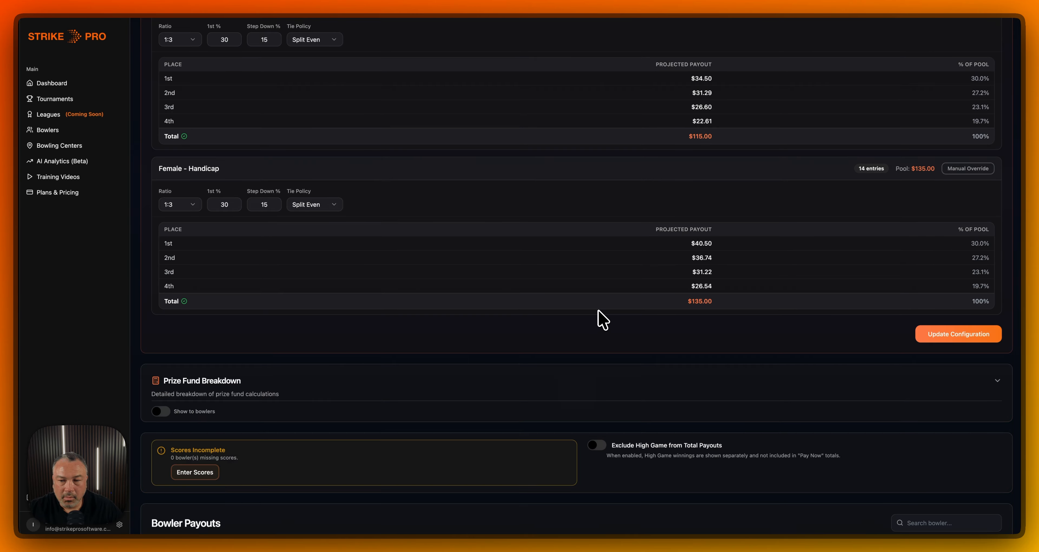
{"action": "scroll", "coordinate": [598, 309], "scroll_direction": "up", "scroll_amount": 15}
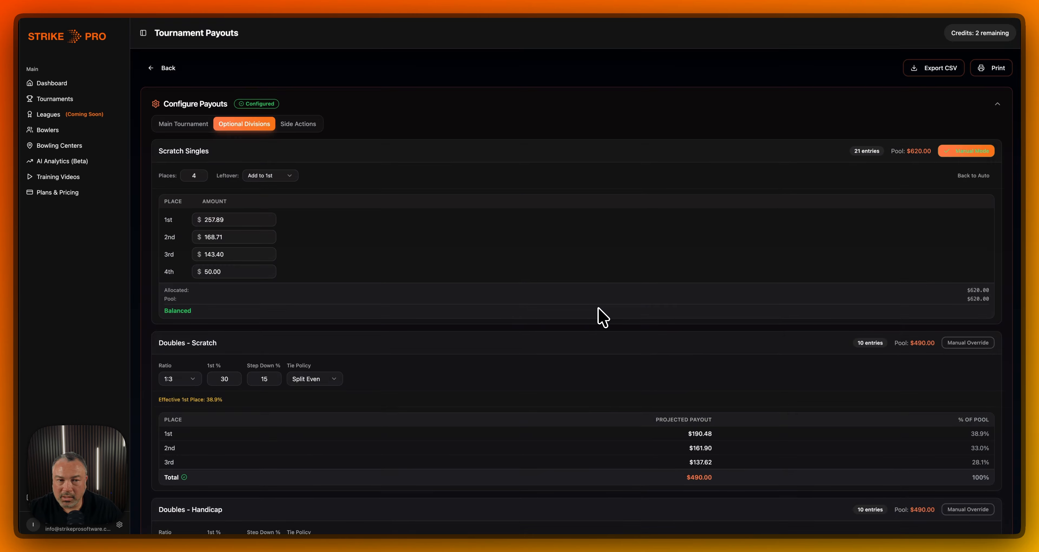
Examine the eliminator payouts and the high game pot configuration among the side actions.
{"action": "left_click", "coordinate": [297, 124]}
{"action": "scroll", "coordinate": [441, 198], "scroll_direction": "down", "scroll_amount": 1}
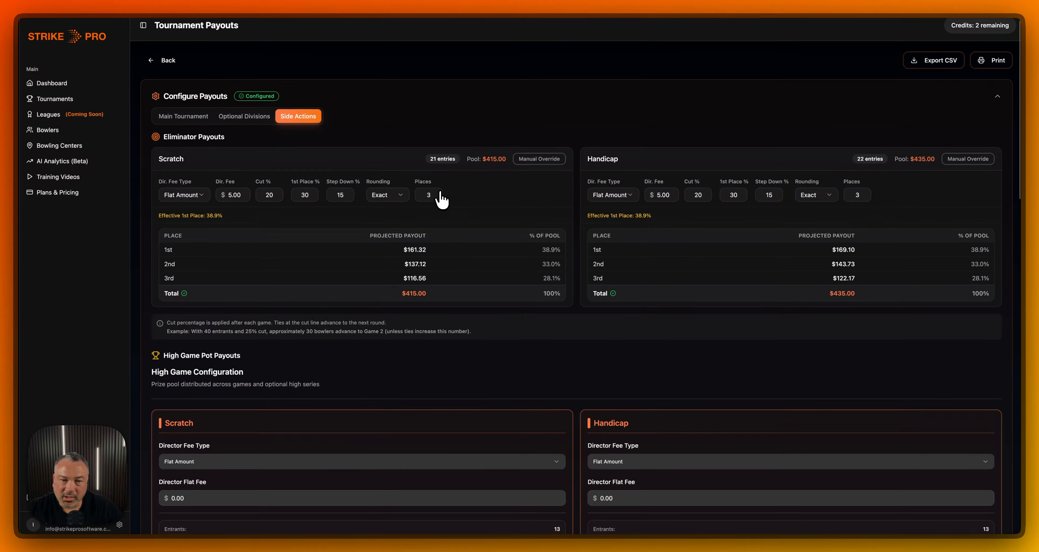
{"action": "scroll", "coordinate": [442, 198], "scroll_direction": "down", "scroll_amount": 2}
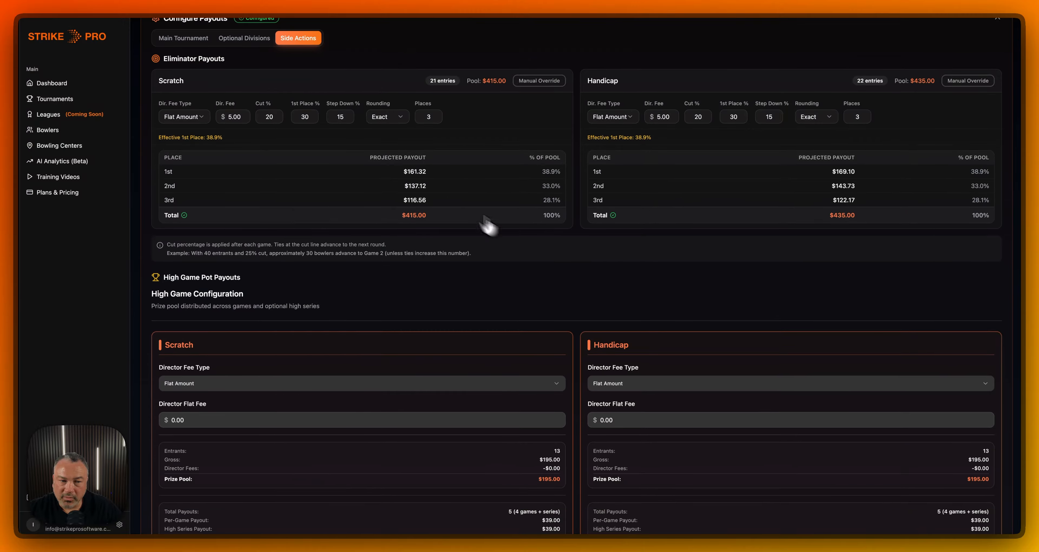
{"action": "scroll", "coordinate": [464, 198], "scroll_direction": "down", "scroll_amount": 8}
{"action": "scroll", "coordinate": [464, 197], "scroll_direction": "up", "scroll_amount": 3}
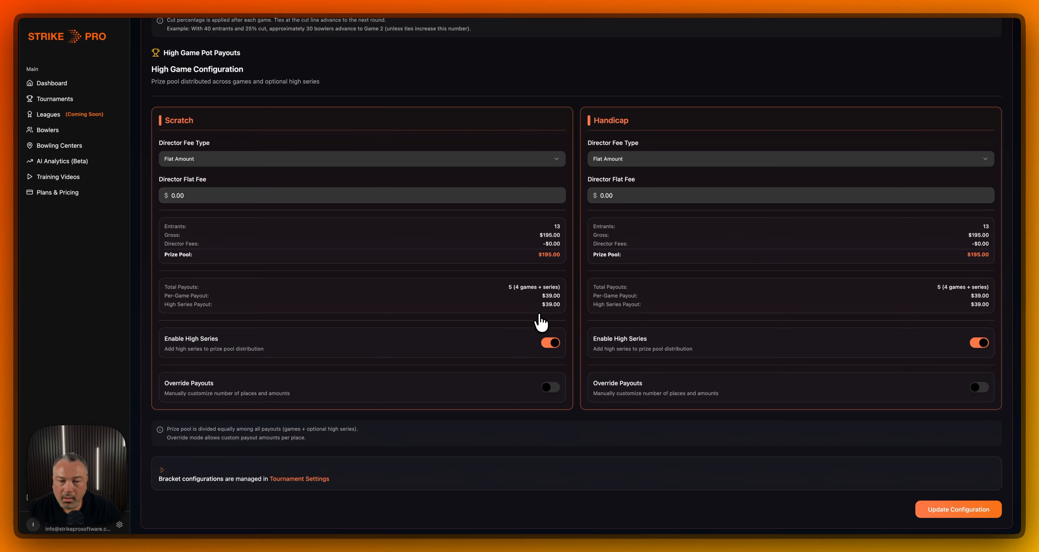
{"action": "scroll", "coordinate": [541, 321], "scroll_direction": "up", "scroll_amount": 1}
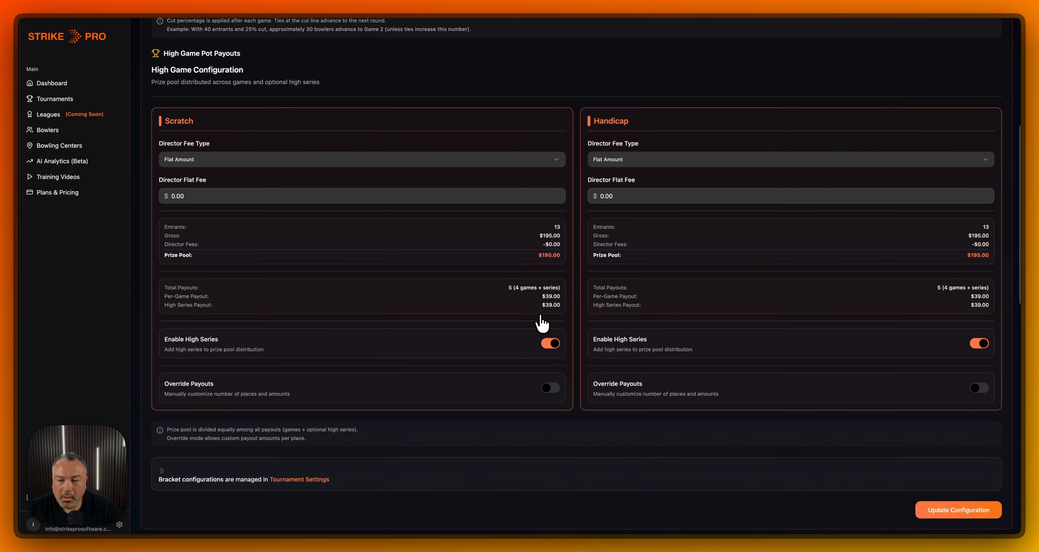
Save the updated payout configuration and collapse the Configure Payouts section.
{"action": "left_click", "coordinate": [950, 513]}
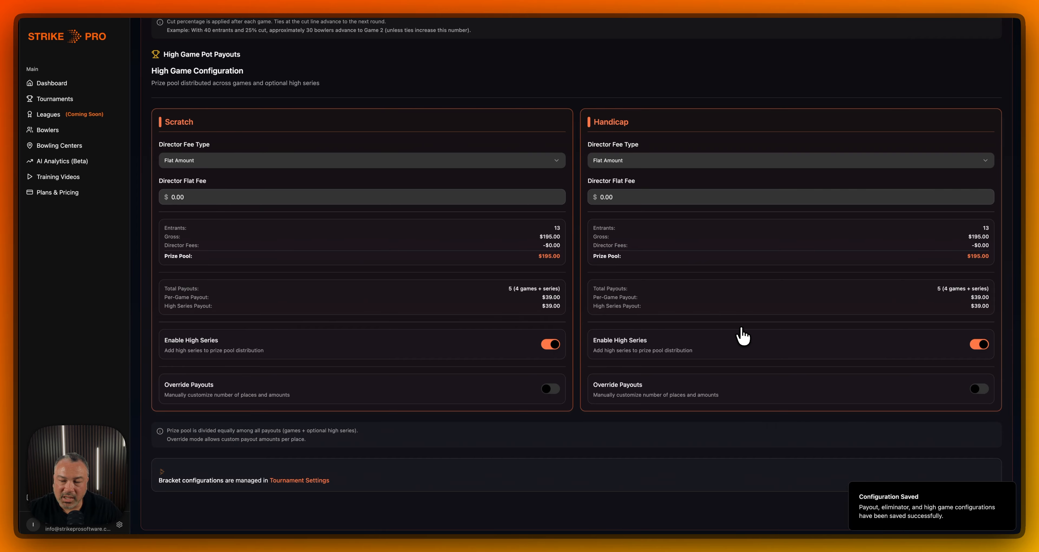
{"action": "scroll", "coordinate": [745, 334], "scroll_direction": "up", "scroll_amount": 15}
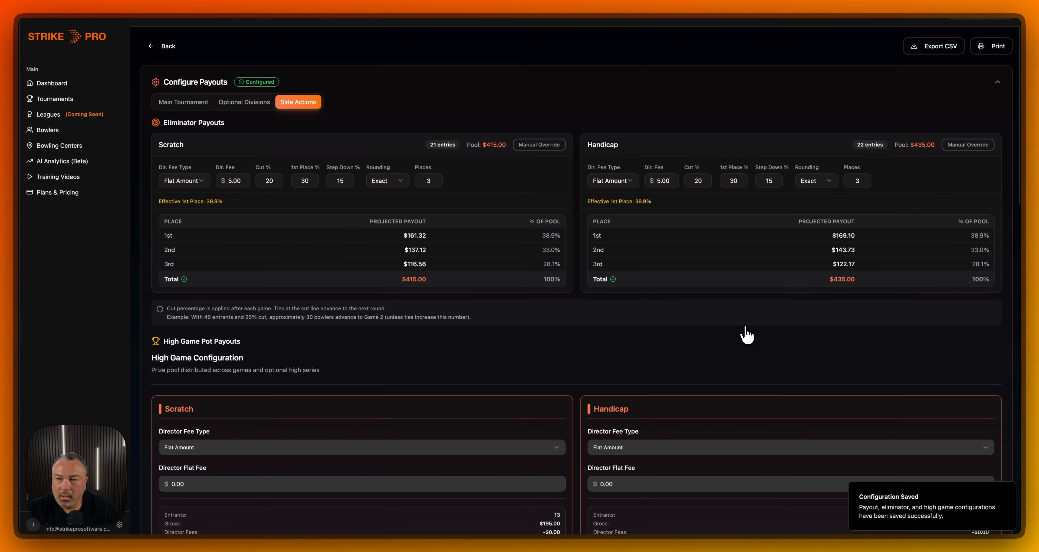
{"action": "left_click", "coordinate": [997, 94]}
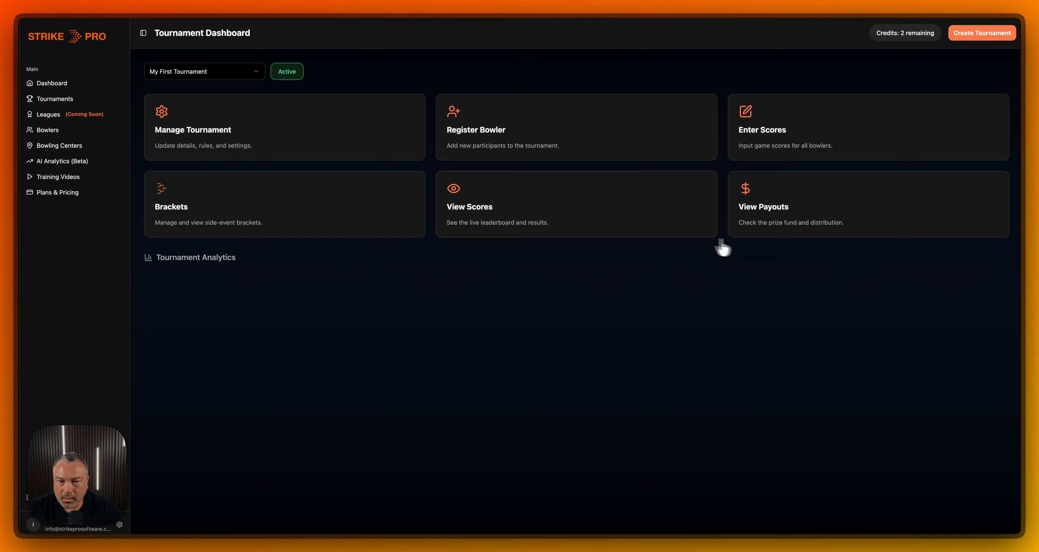
Open score entry for My First Tournament and look through the list of registered bowlers.
{"action": "left_click", "coordinate": [796, 144]}
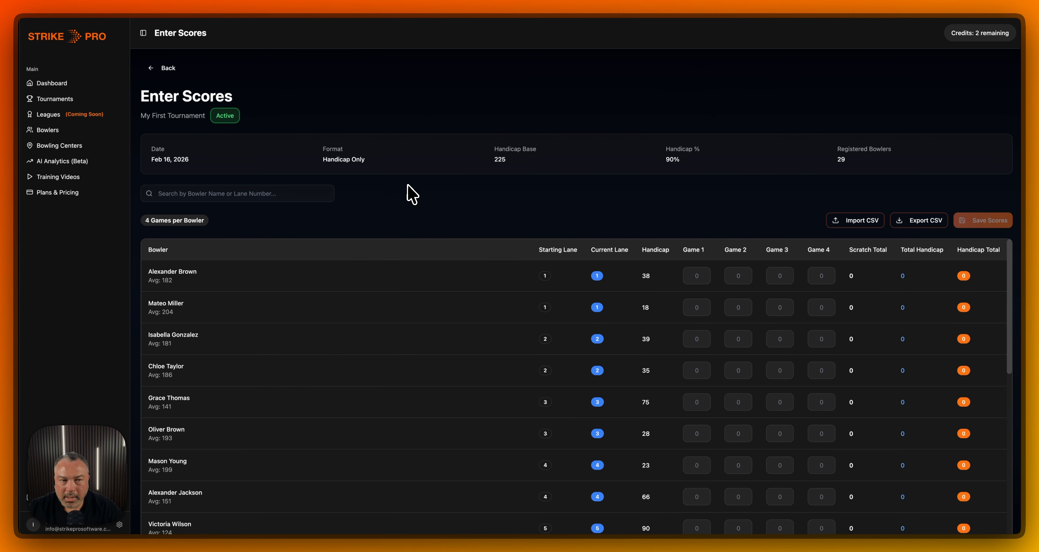
{"action": "scroll", "coordinate": [467, 230], "scroll_direction": "down", "scroll_amount": 1}
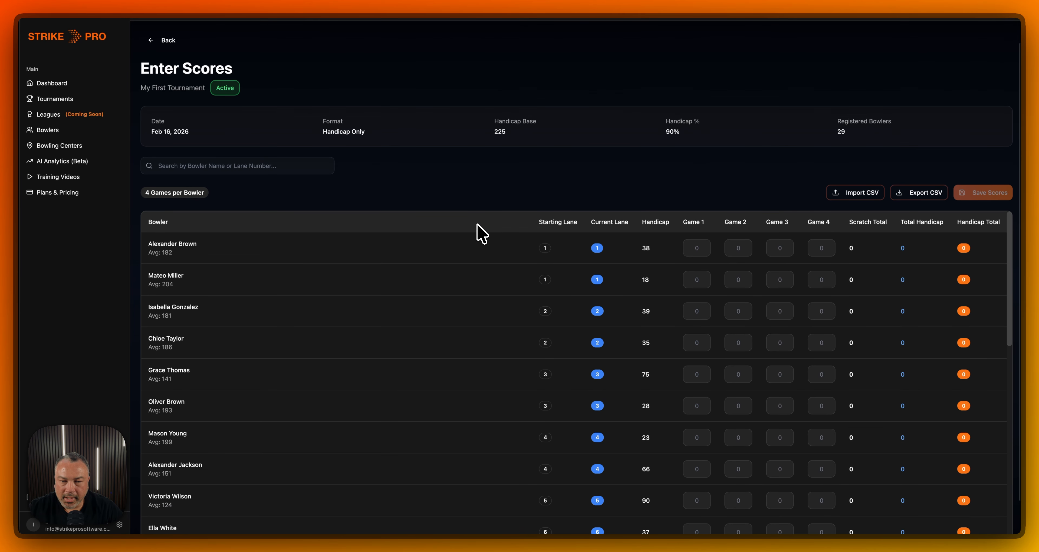
{"action": "scroll", "coordinate": [442, 226], "scroll_direction": "down", "scroll_amount": 2}
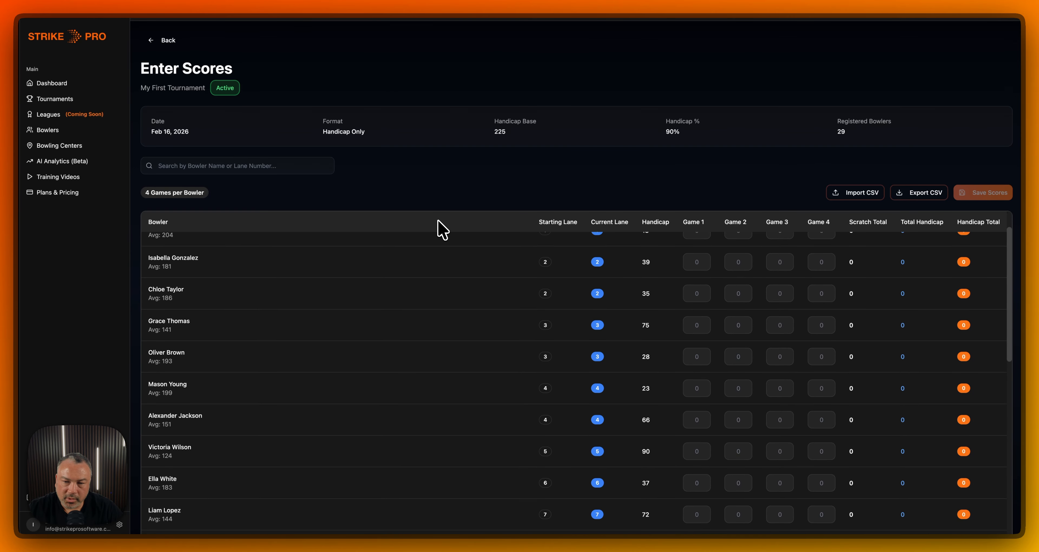
{"action": "scroll", "coordinate": [444, 228], "scroll_direction": "up", "scroll_amount": 2}
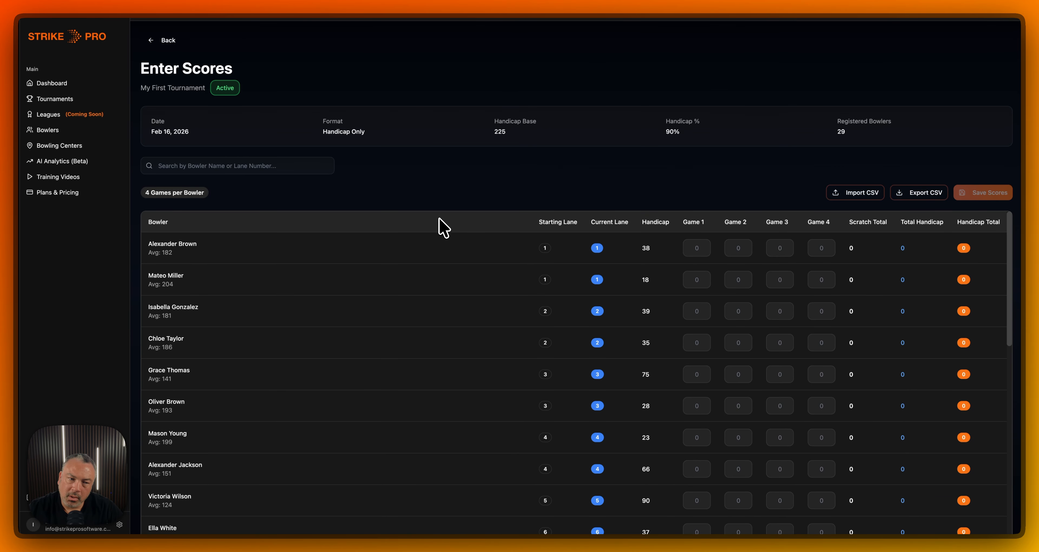
Search the score entry list for lane number 15.
{"action": "left_click", "coordinate": [693, 248]}
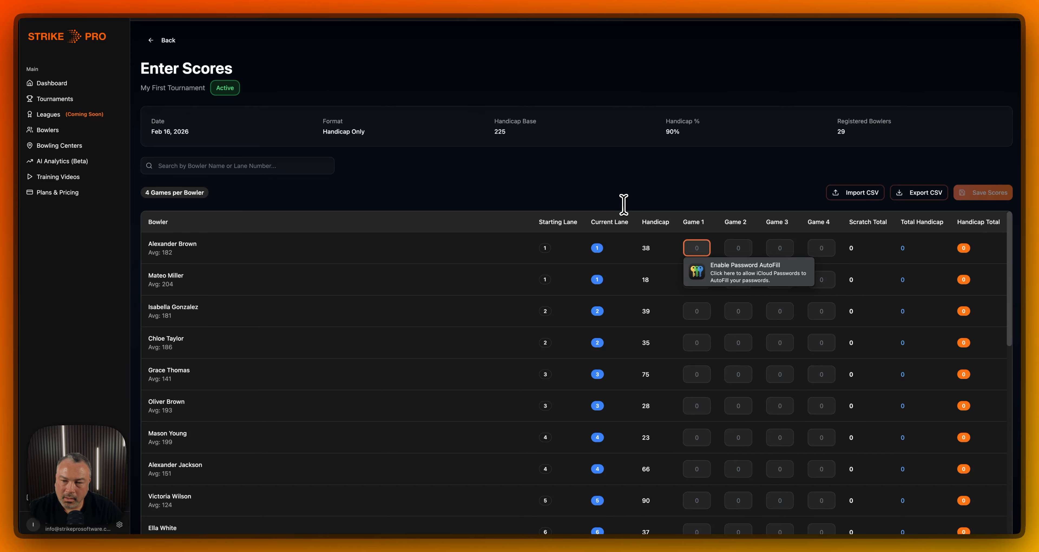
{"action": "left_click", "coordinate": [250, 164]}
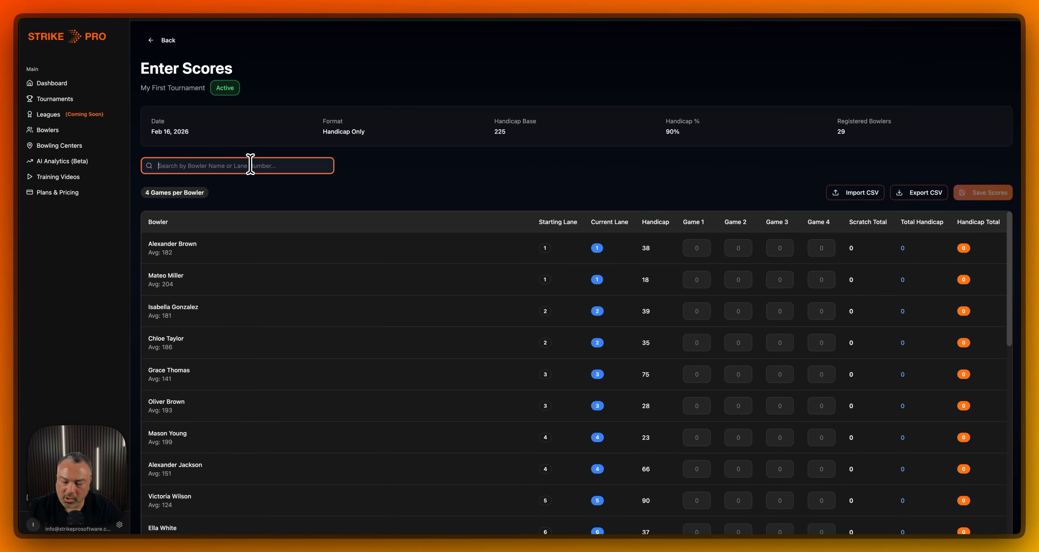
{"action": "type", "text": "15"}
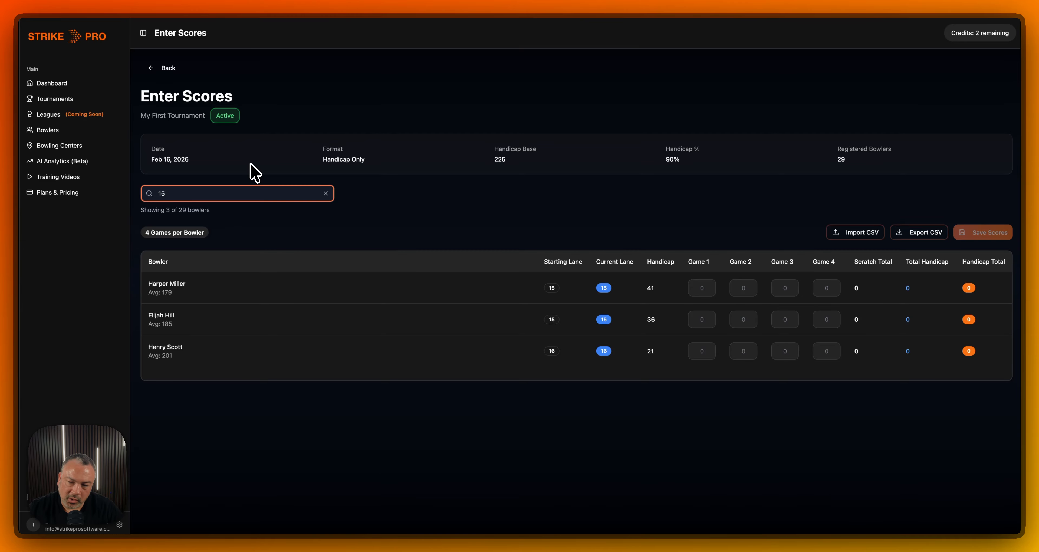
Search the score entry list by a bowler's first name and by a surname, and clear the search to list all bowlers.
{"action": "key", "text": "BackSpace"}
{"action": "key", "text": "BackSpace"}
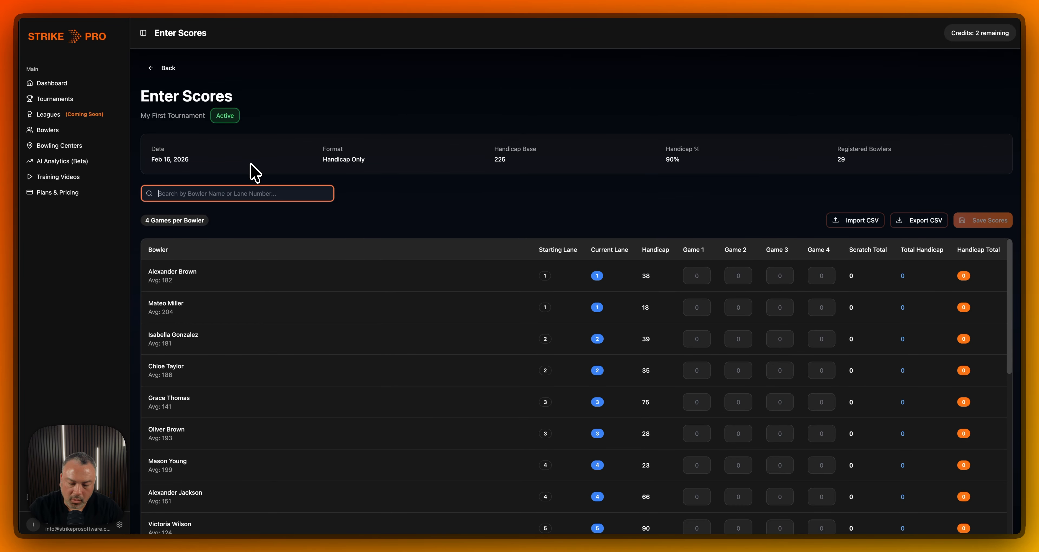
{"action": "type", "text": "dave"}
{"action": "key", "text": "BackSpace"}
{"action": "key", "text": "BackSpace"}
{"action": "key", "text": "BackSpace"}
{"action": "key", "text": "BackSpace"}
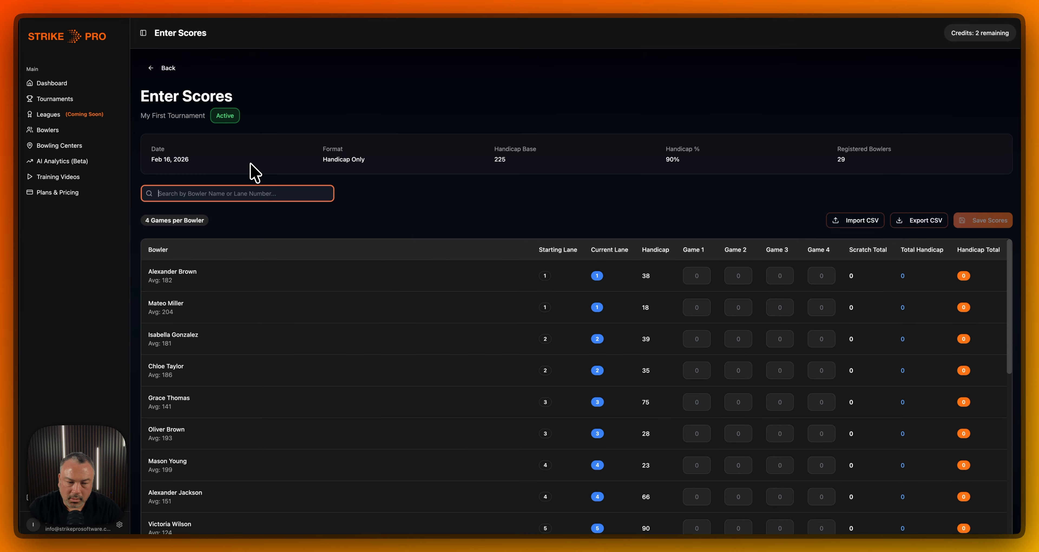
{"action": "type", "text": "brown"}
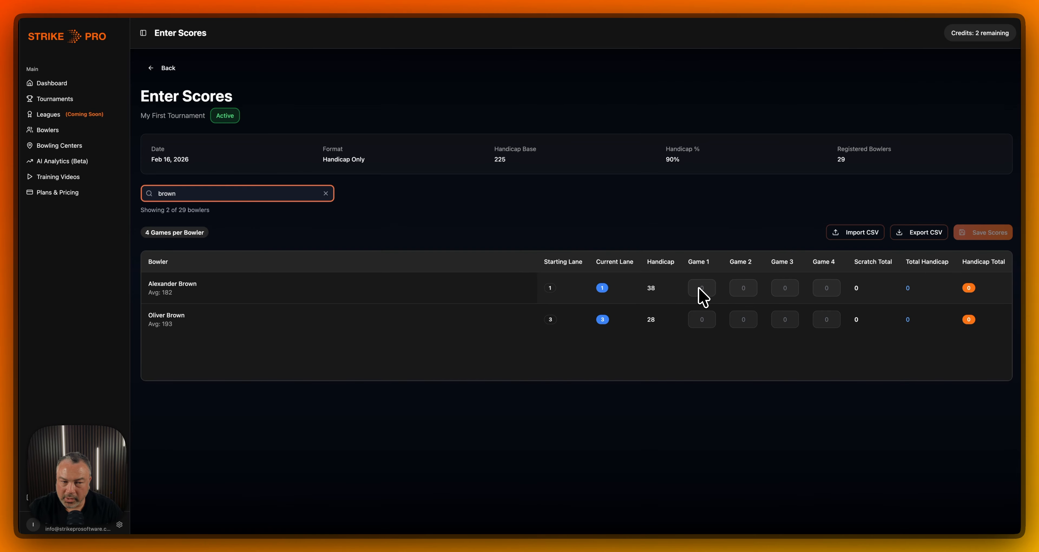
{"action": "left_click", "coordinate": [325, 194]}
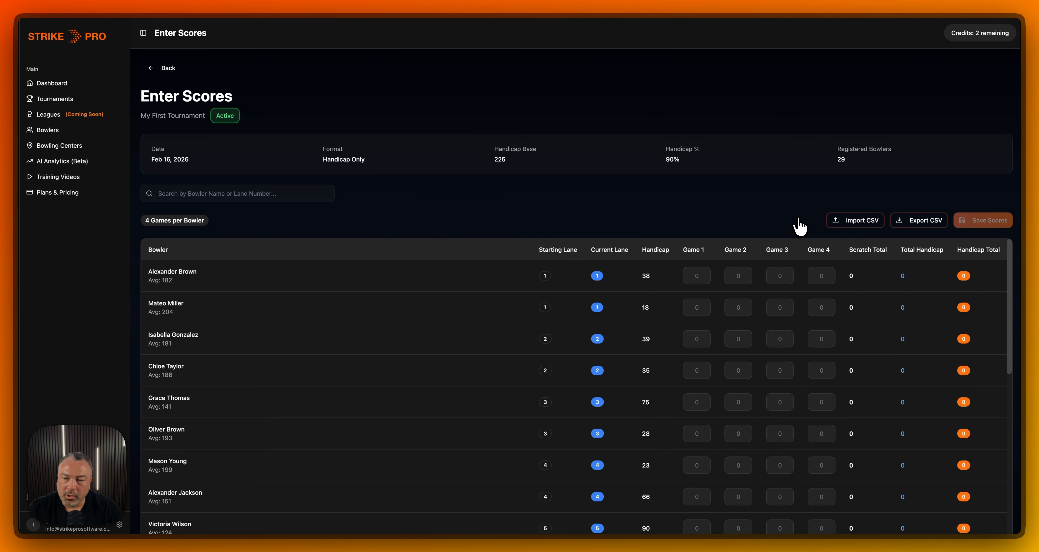
Export the tournament scores as CSV and examine the Entry ID, Bowler Name, Starting Lane and Game 1 columns in Excel.
{"action": "left_click", "coordinate": [913, 229]}
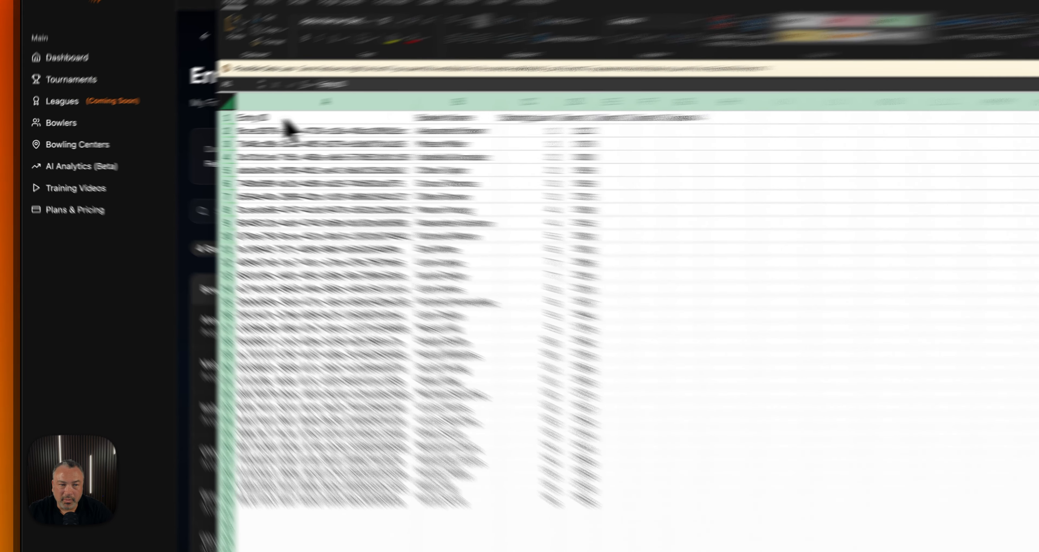
{"action": "left_click", "coordinate": [206, 126]}
{"action": "left_click", "coordinate": [206, 126]}
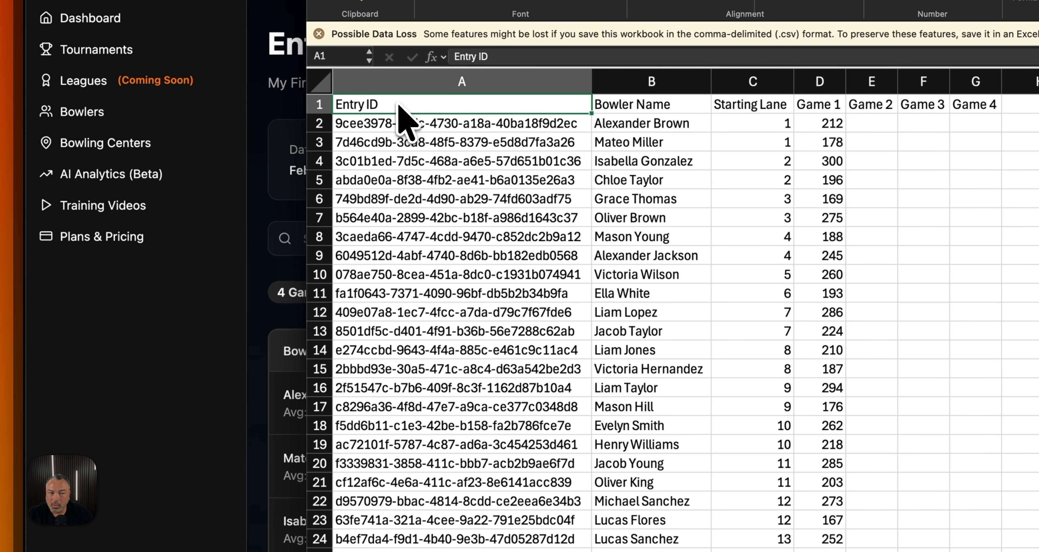
{"action": "left_click", "coordinate": [406, 125]}
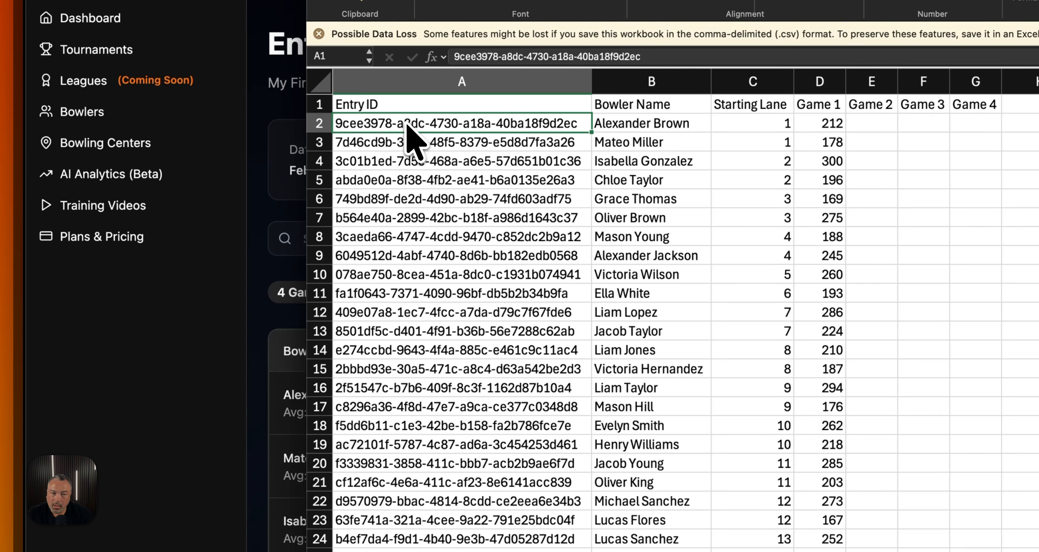
{"action": "left_click_drag", "start_coordinate": [406, 125], "coordinate": [456, 449]}
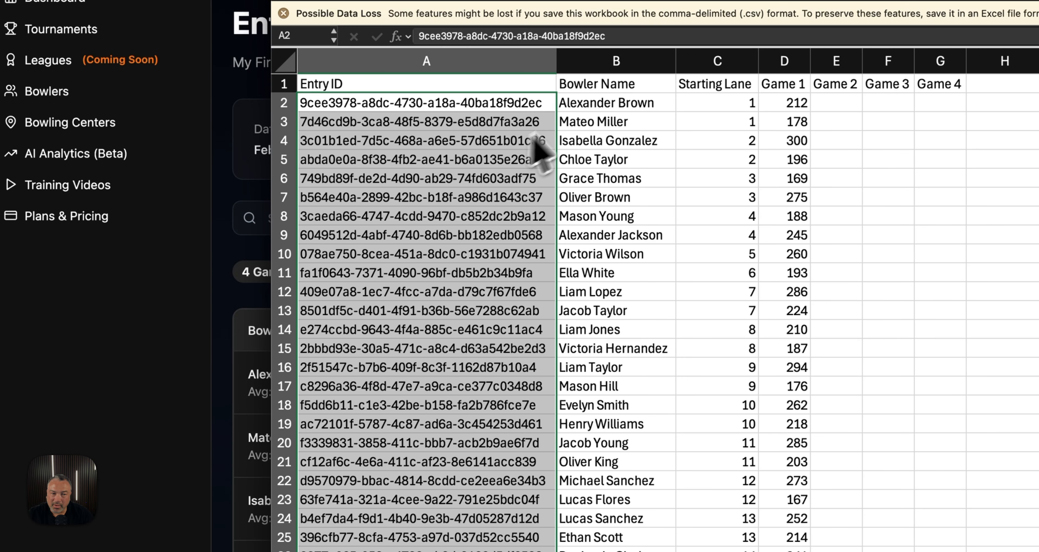
{"action": "left_click", "coordinate": [573, 108]}
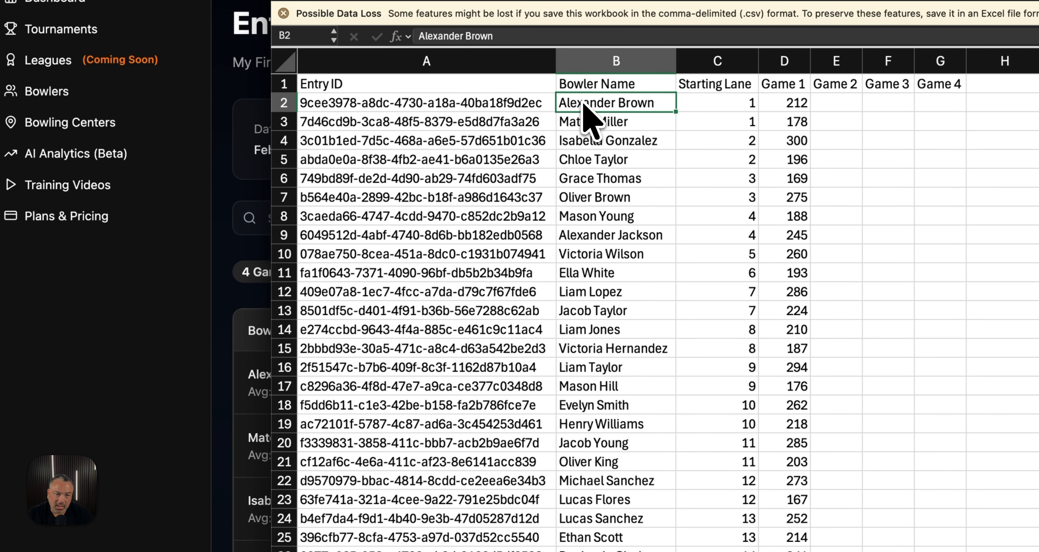
{"action": "left_click_drag", "start_coordinate": [589, 106], "coordinate": [617, 551]}
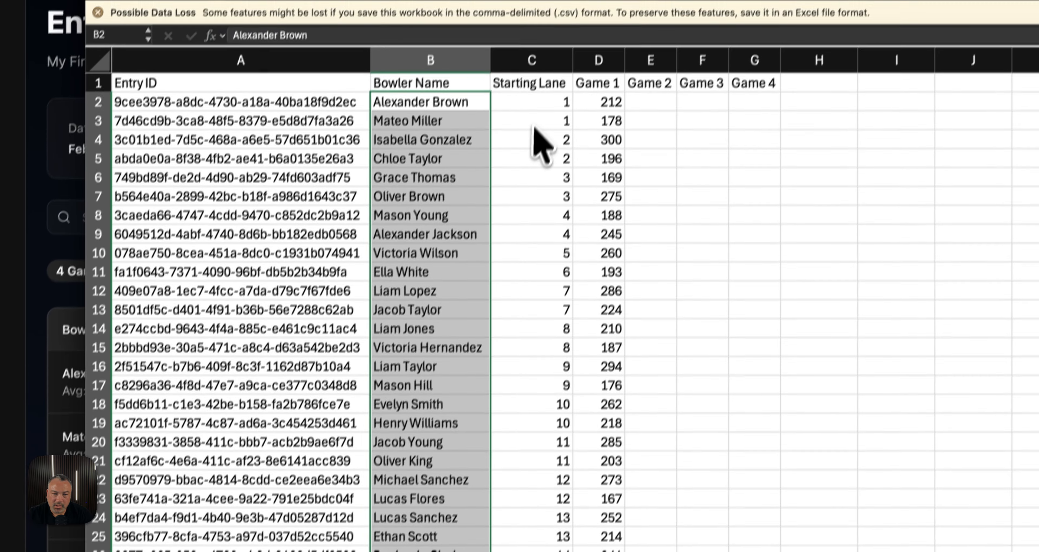
{"action": "left_click_drag", "start_coordinate": [528, 113], "coordinate": [567, 551]}
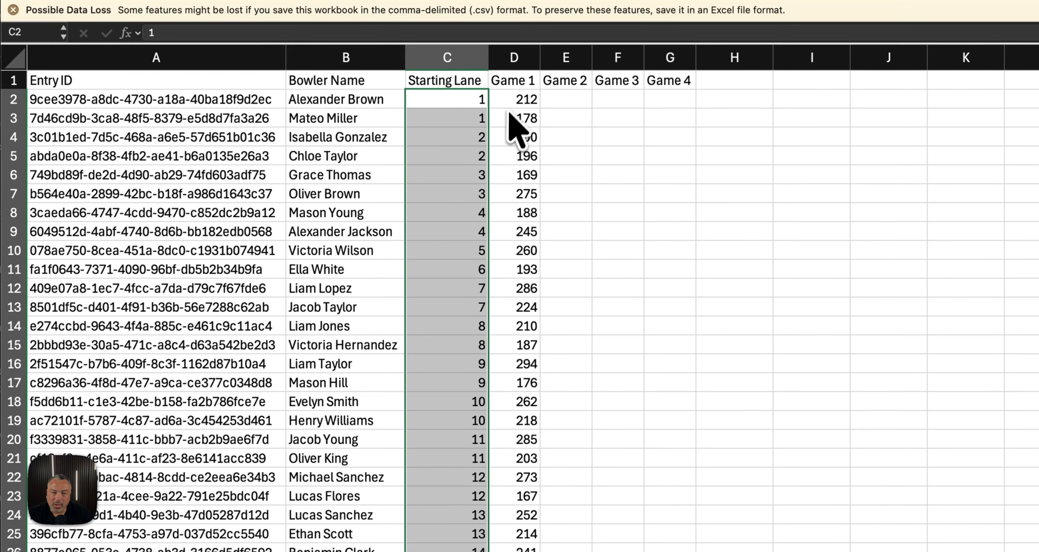
{"action": "left_click_drag", "start_coordinate": [513, 99], "coordinate": [499, 429]}
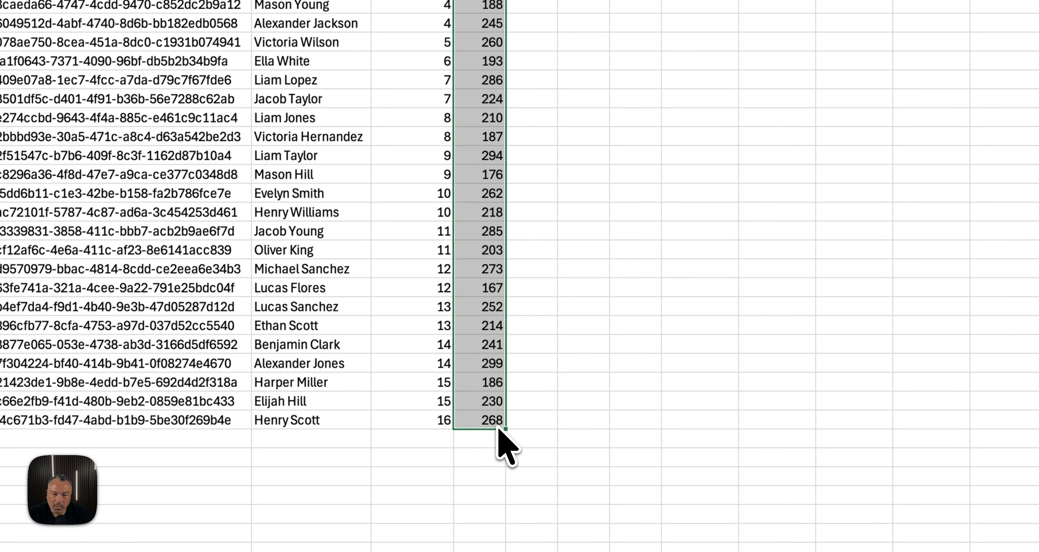
{"action": "left_click", "coordinate": [442, 125]}
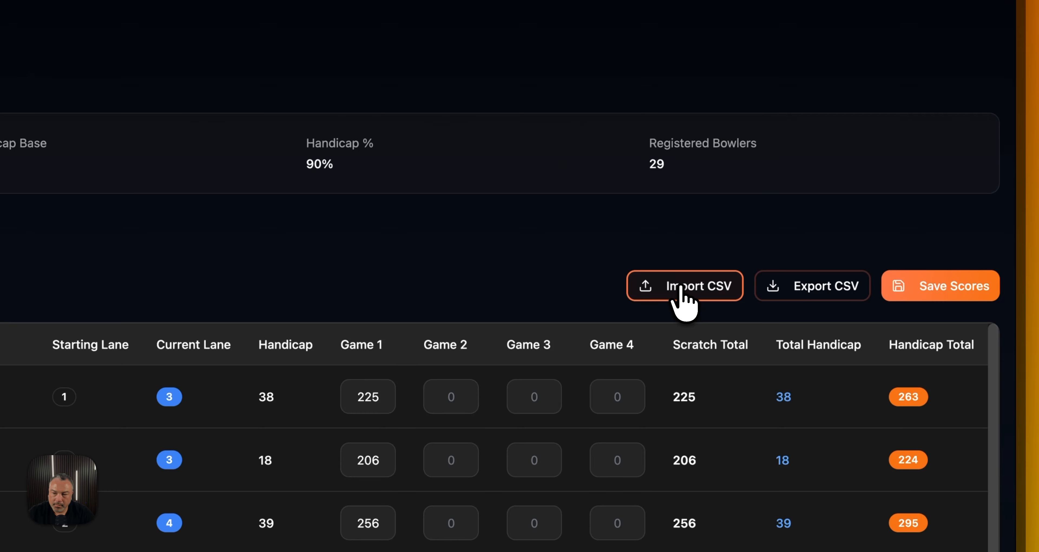
{"action": "left_click", "coordinate": [681, 287]}
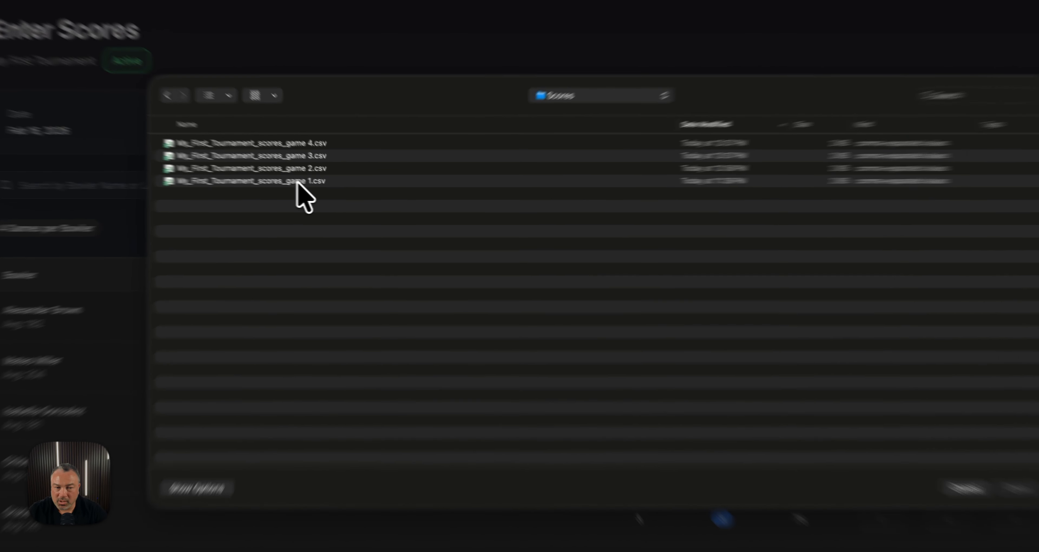
{"action": "left_click", "coordinate": [332, 190]}
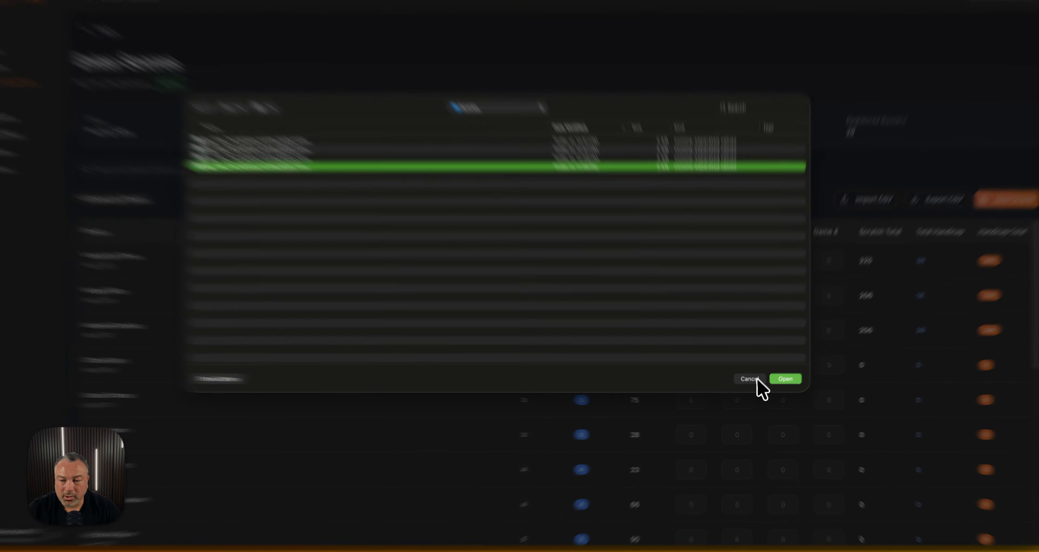
{"action": "left_click", "coordinate": [752, 385]}
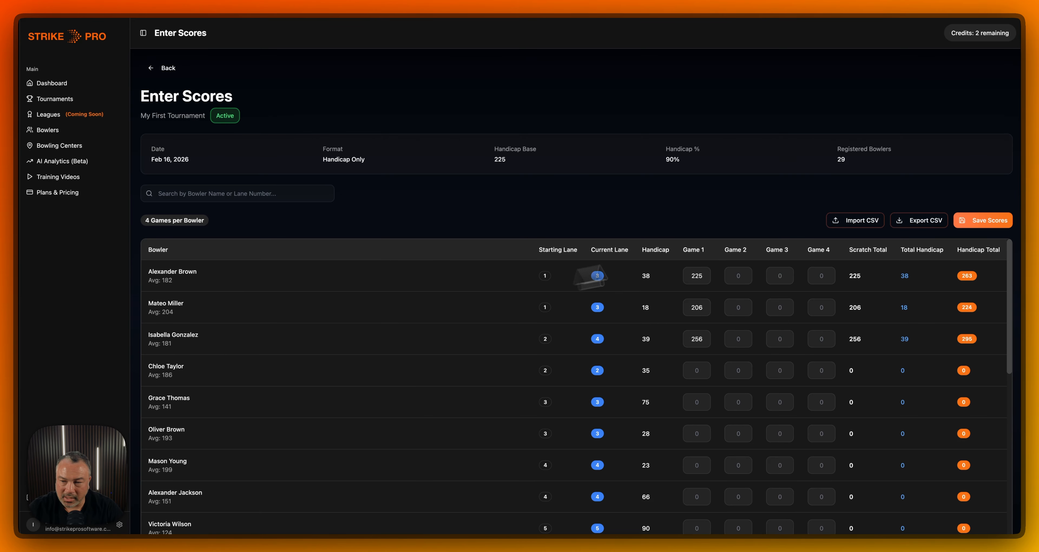
Import My_First_Tournament_scores_game 1.csv into score entry and accept the overrides of the existing Game 1 scores.
{"action": "left_click", "coordinate": [862, 224]}
{"action": "left_click", "coordinate": [782, 383]}
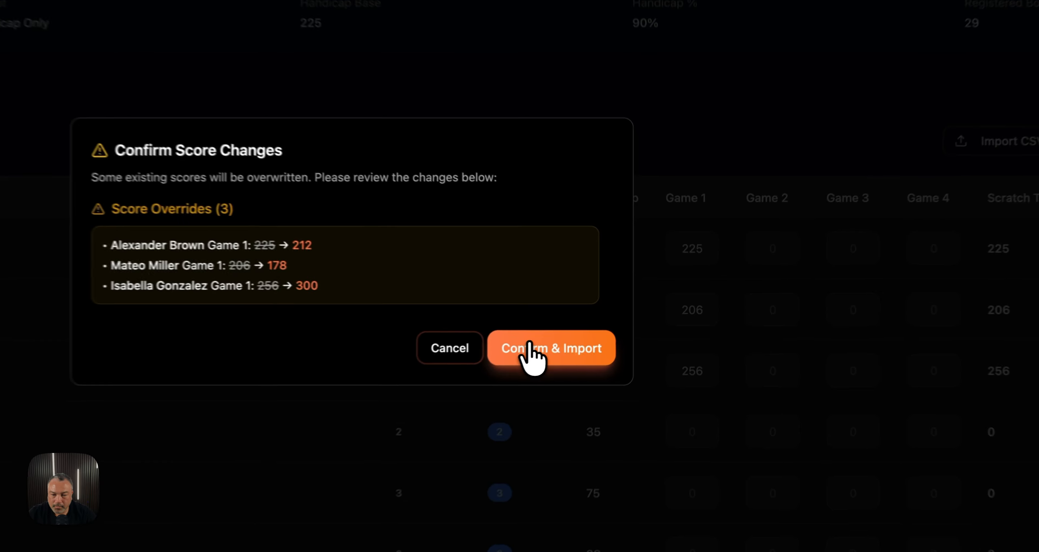
{"action": "left_click", "coordinate": [530, 344]}
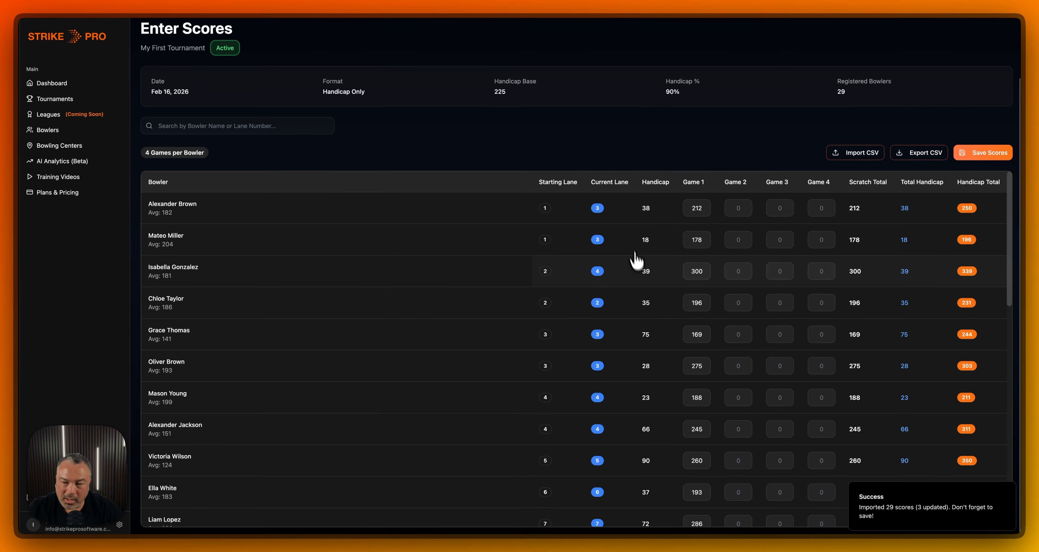
Look through the imported Game 1 scores for all bowlers, save them and check the bowlers' current lanes.
{"action": "scroll", "coordinate": [645, 275], "scroll_direction": "down", "scroll_amount": 10}
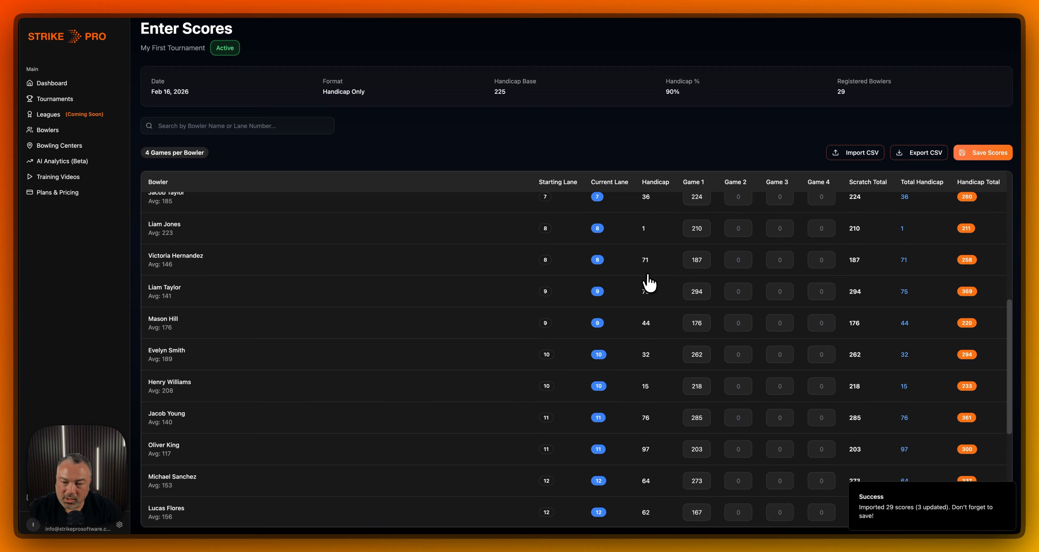
{"action": "scroll", "coordinate": [649, 282], "scroll_direction": "down", "scroll_amount": 5}
{"action": "scroll", "coordinate": [649, 284], "scroll_direction": "up", "scroll_amount": 15}
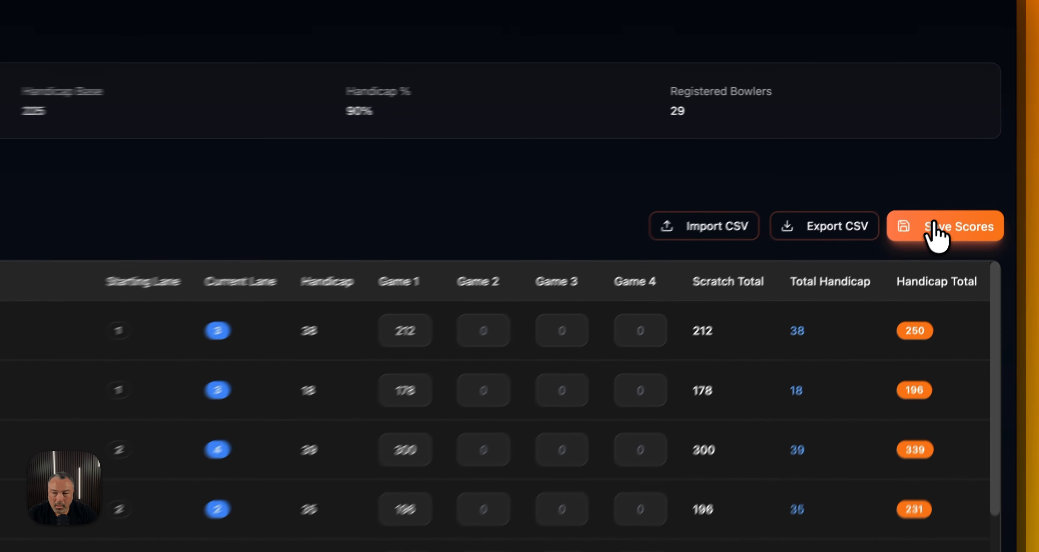
{"action": "left_click", "coordinate": [978, 155]}
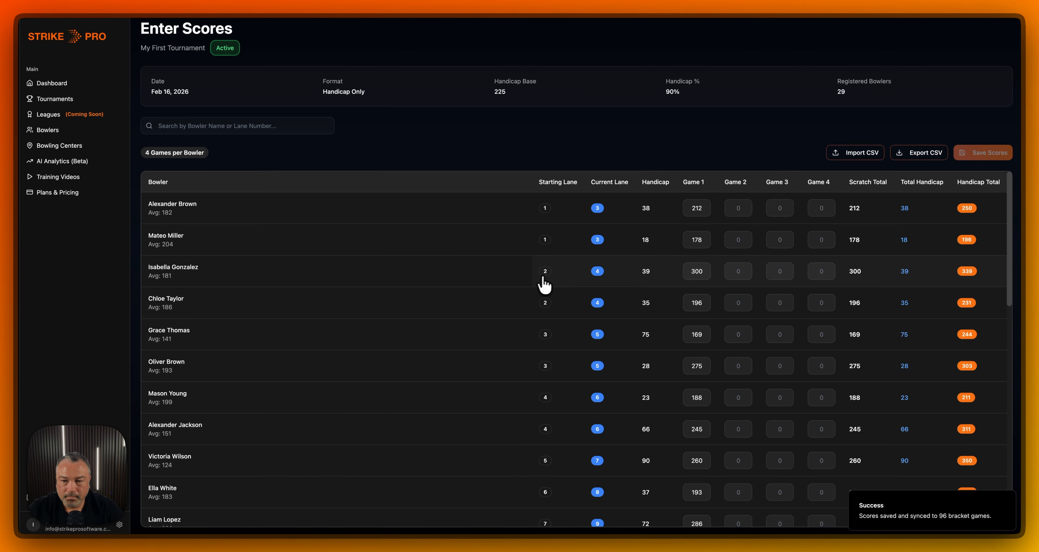
{"action": "scroll", "coordinate": [640, 306], "scroll_direction": "down", "scroll_amount": 1}
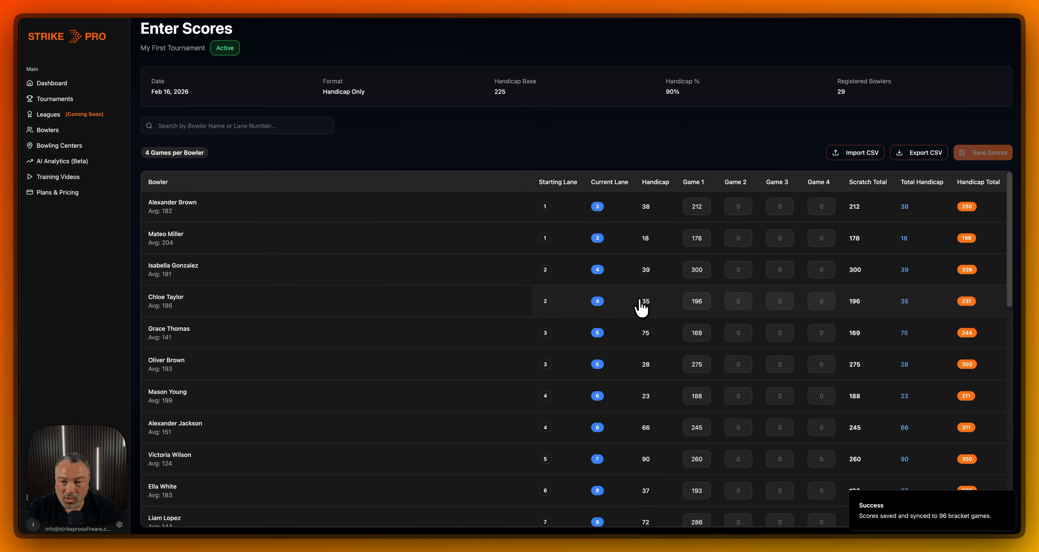
{"action": "scroll", "coordinate": [640, 303], "scroll_direction": "up", "scroll_amount": 1}
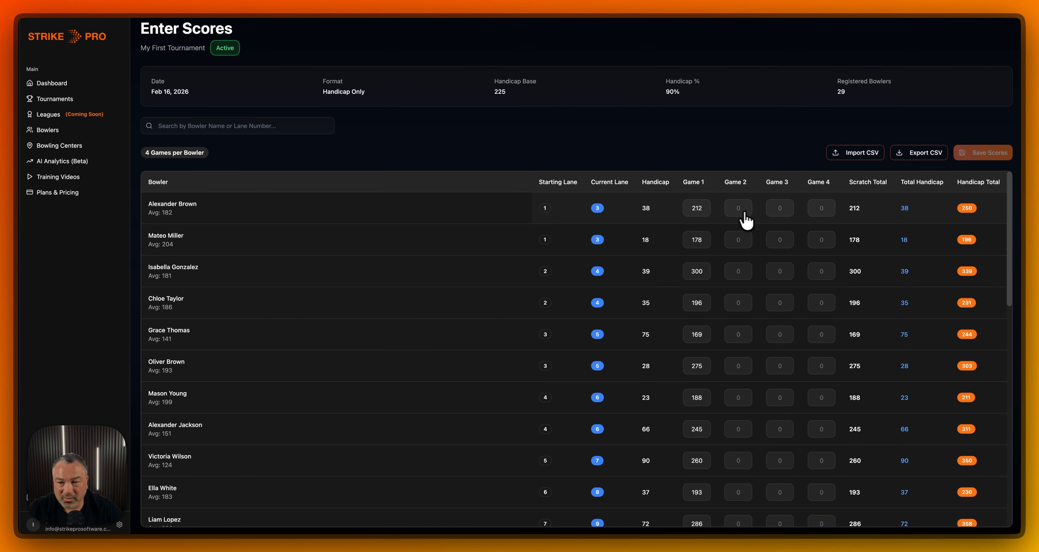